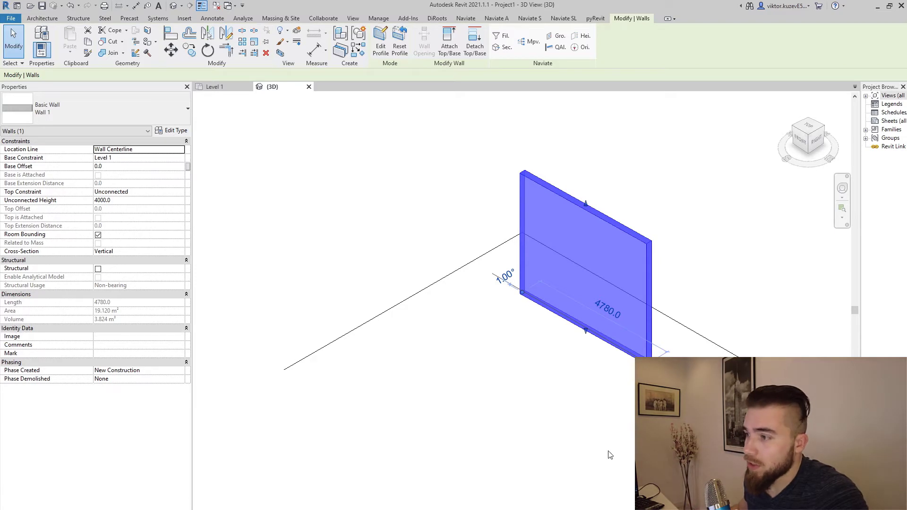
- Try to set the cross-section of the wall with the edited profile to Slanted
left_click(704, 186)
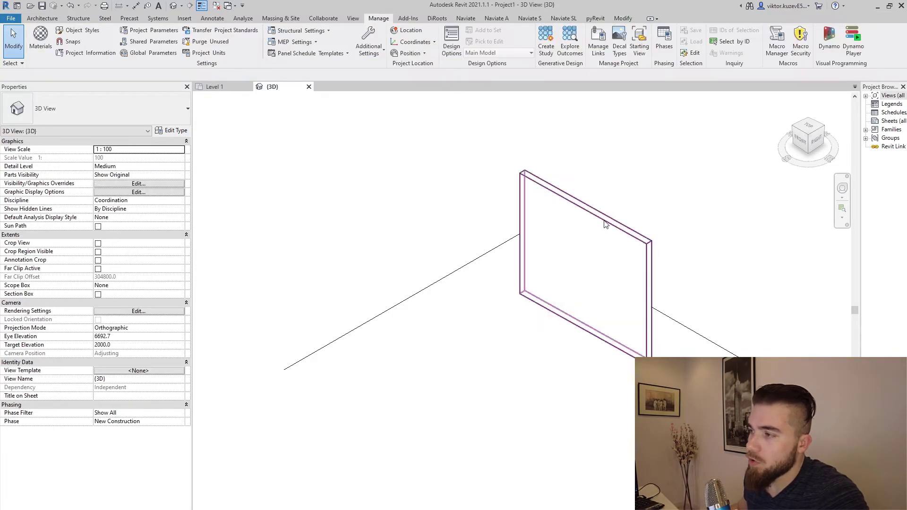
left_click(604, 221)
left_click(175, 251)
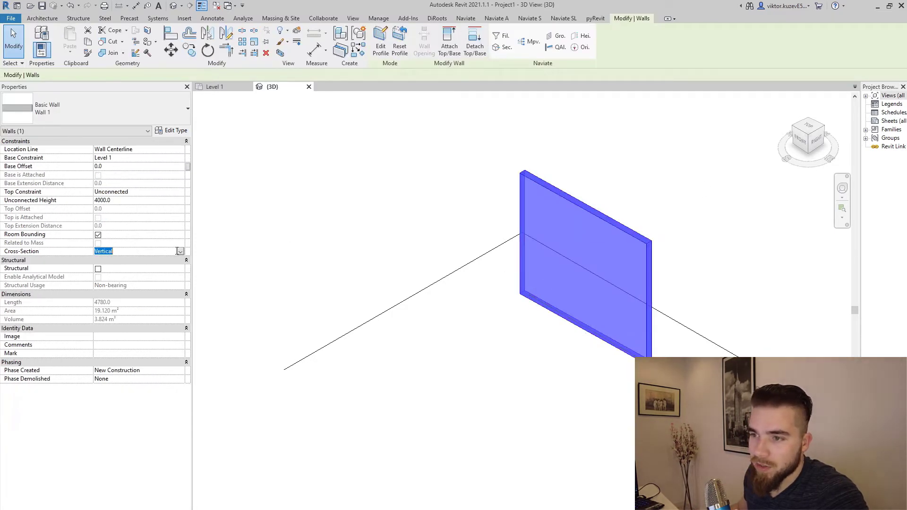
left_click(180, 251)
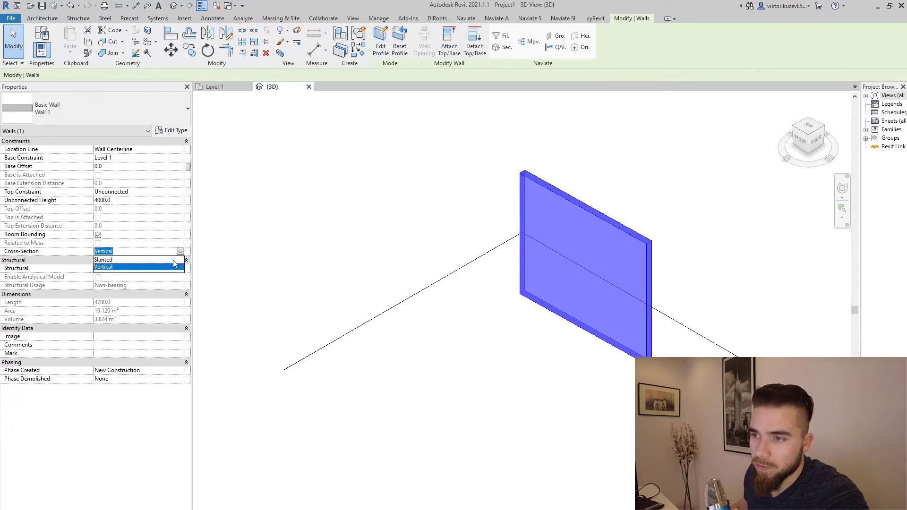
left_click(173, 267)
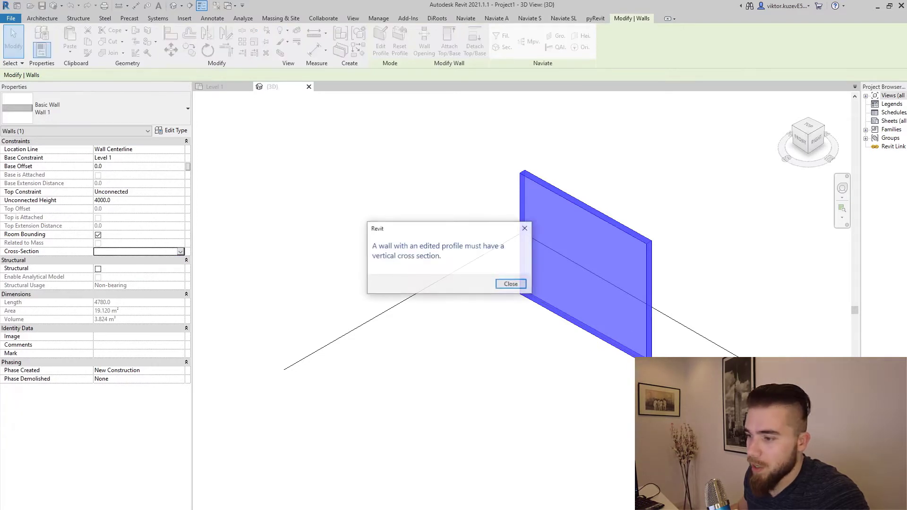
left_click(511, 284)
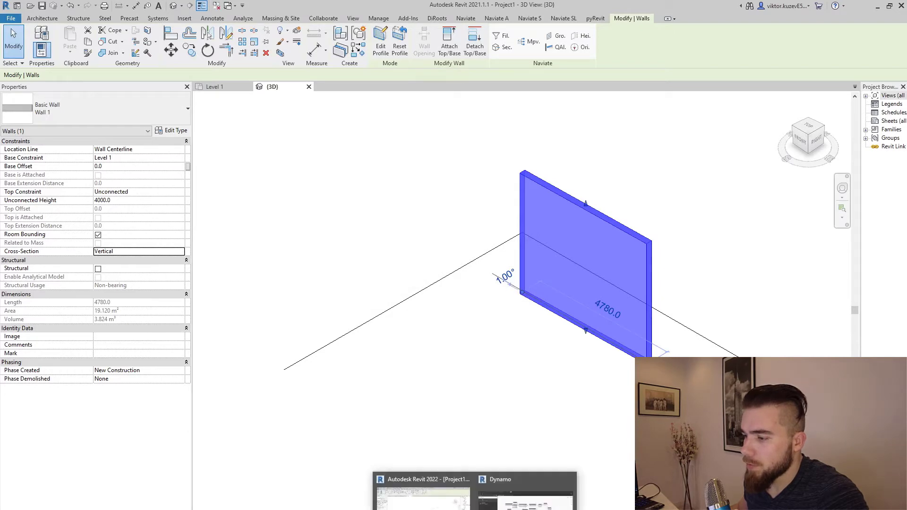
- Switch to the Revit 2022 project and check the cross-section setting of the large slanted wall
left_click(423, 491)
left_click(331, 352)
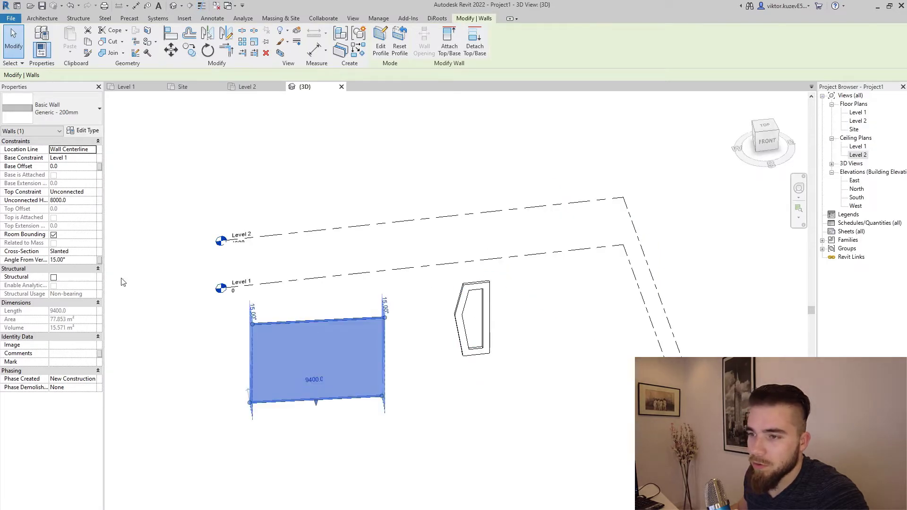
left_click(92, 253)
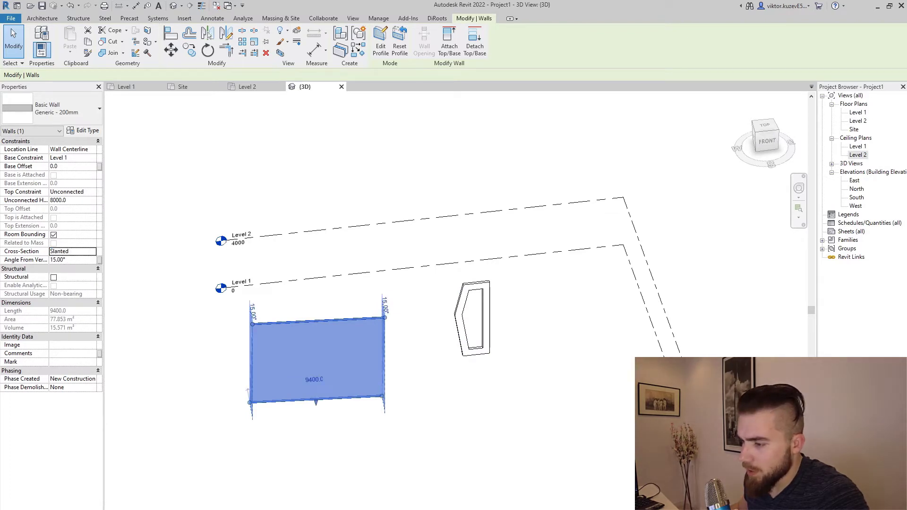
- Return to the Revit 2021 project and try again to change the edited-profile wall's cross-section to Slanted
mouse_move(475, 509)
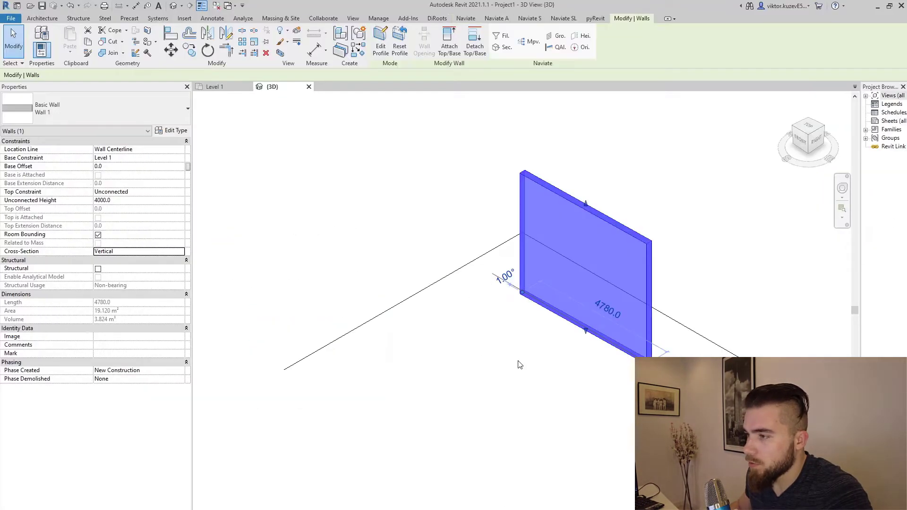
left_click(520, 364)
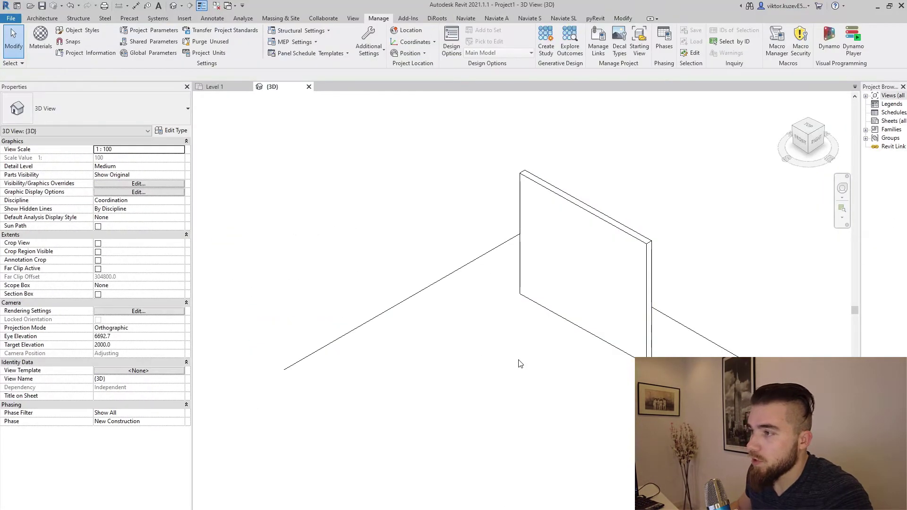
left_click(627, 241)
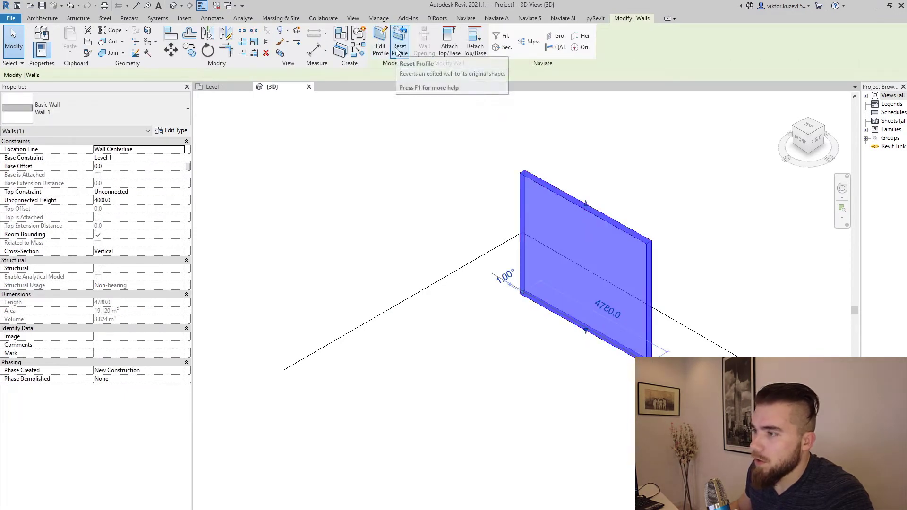
left_click(380, 46)
left_click(181, 250)
left_click(181, 250)
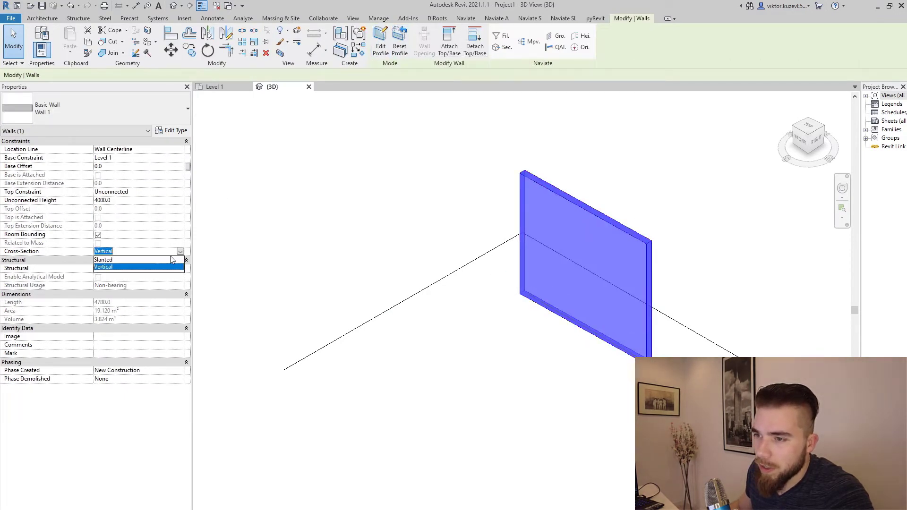
left_click(169, 260)
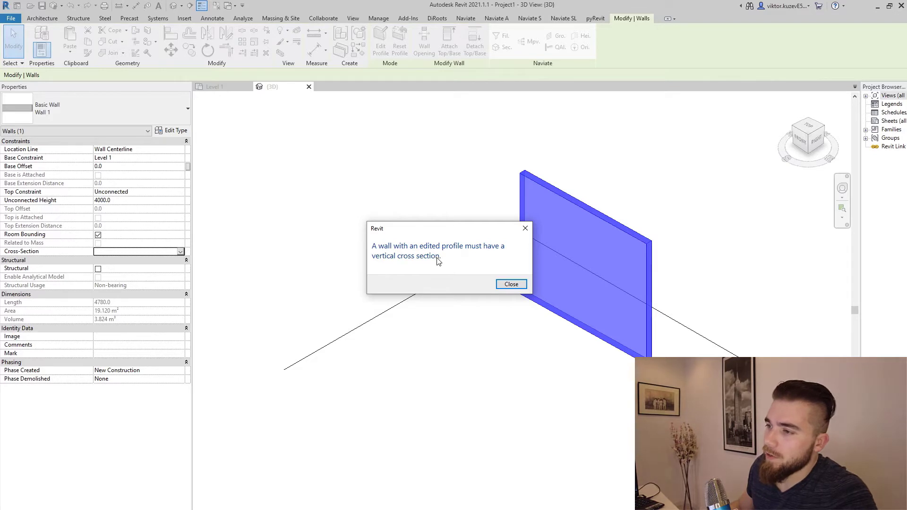
left_click(511, 285)
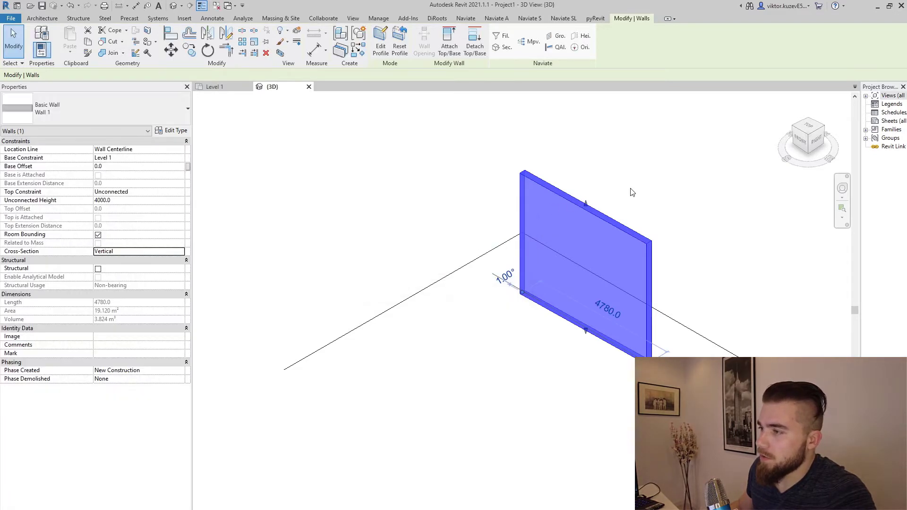
- Reset the wall's edited profile to its original shape
left_click(614, 210)
left_click(614, 210)
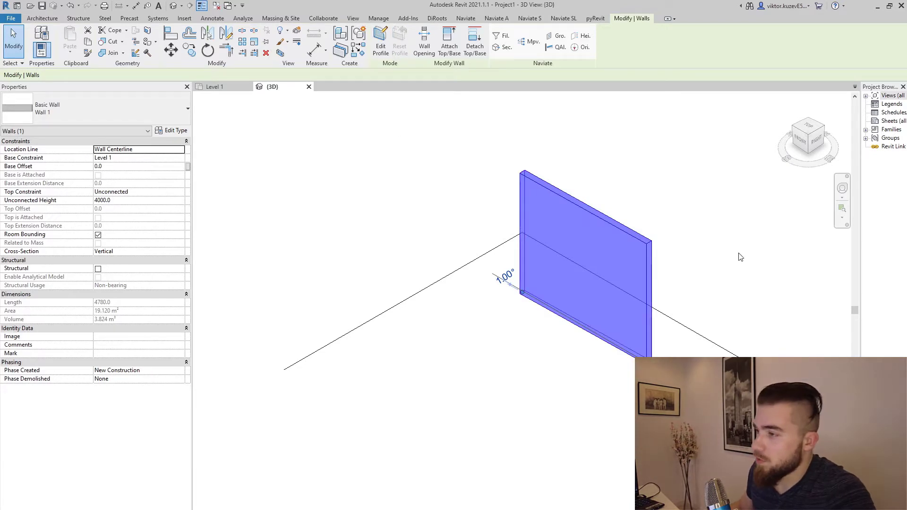
left_click(695, 231)
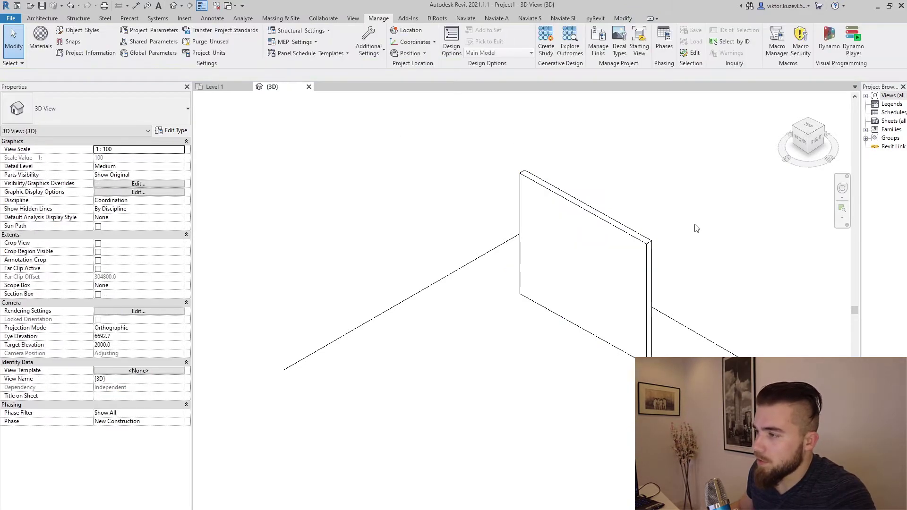
- Set the wall's cross-section to Slanted with an angle from vertical of 15°
left_click(520, 211)
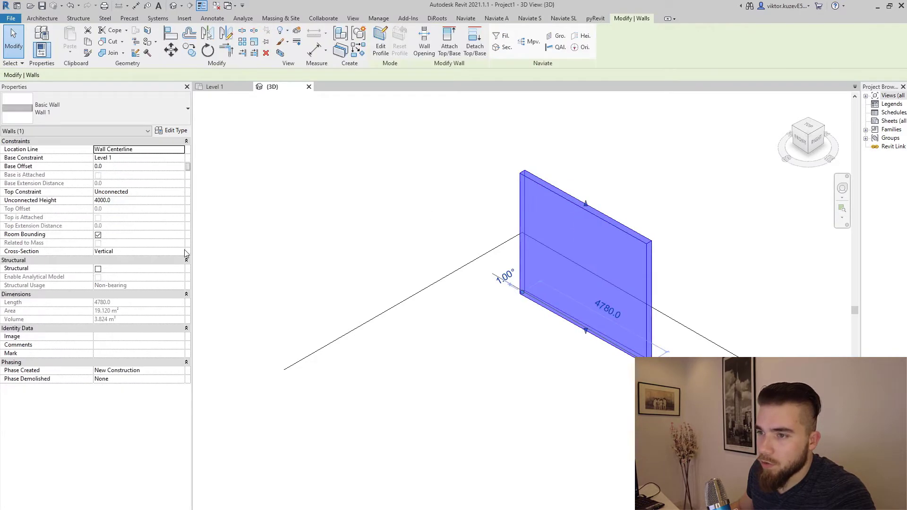
left_click(180, 252)
left_click(164, 260)
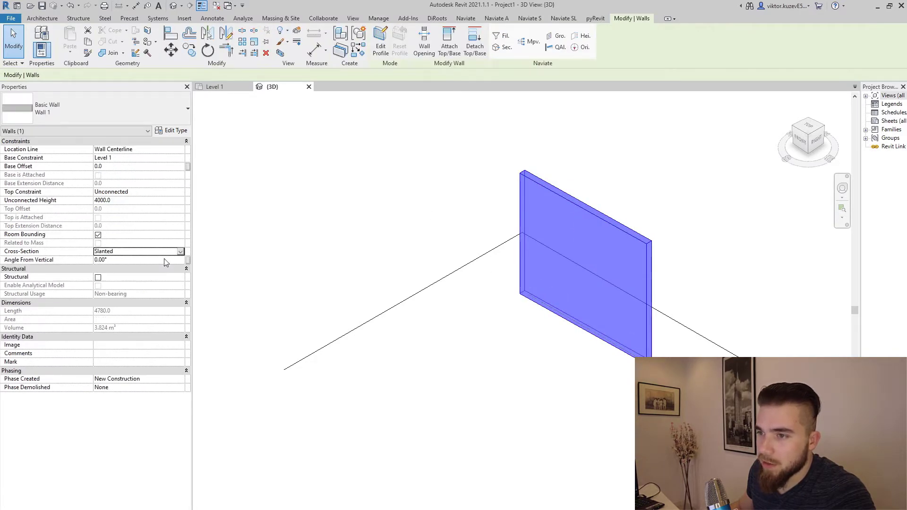
left_click(163, 259)
type("15")
key("Return")
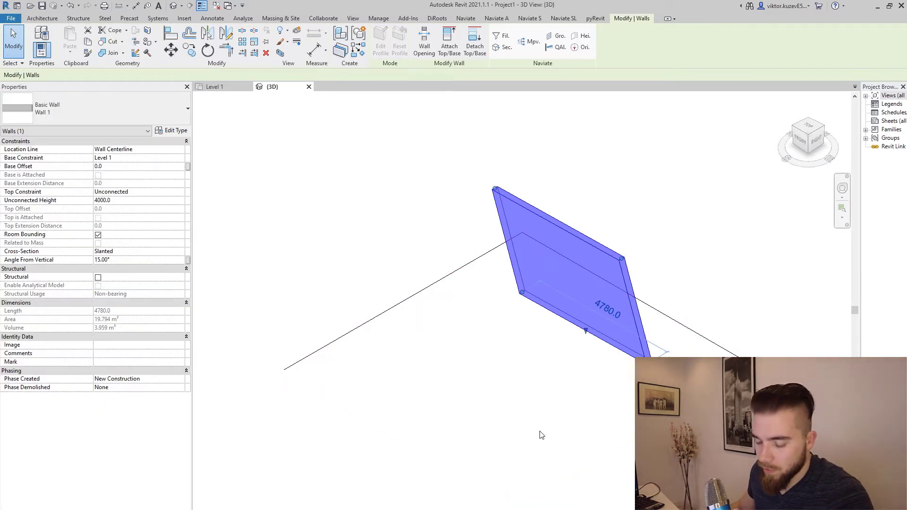
middle_click_drag(546, 448, 548, 413, "shift")
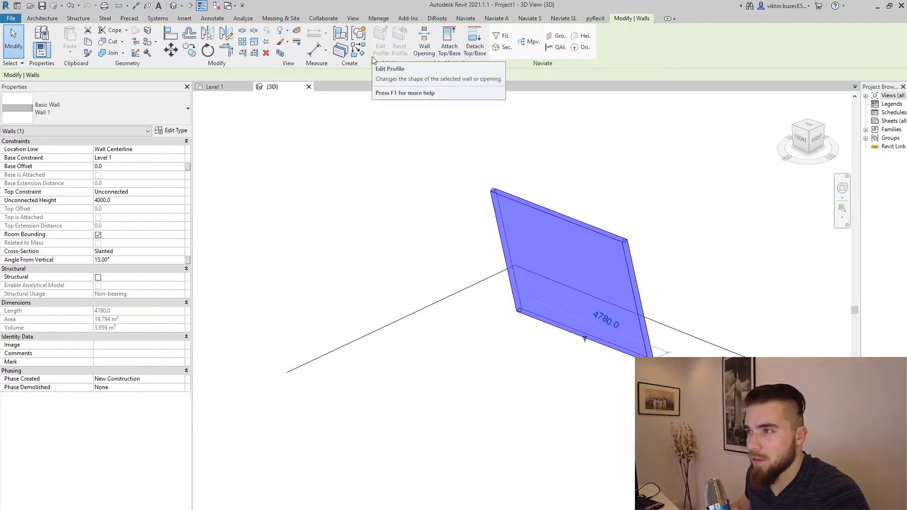
left_click(317, 208)
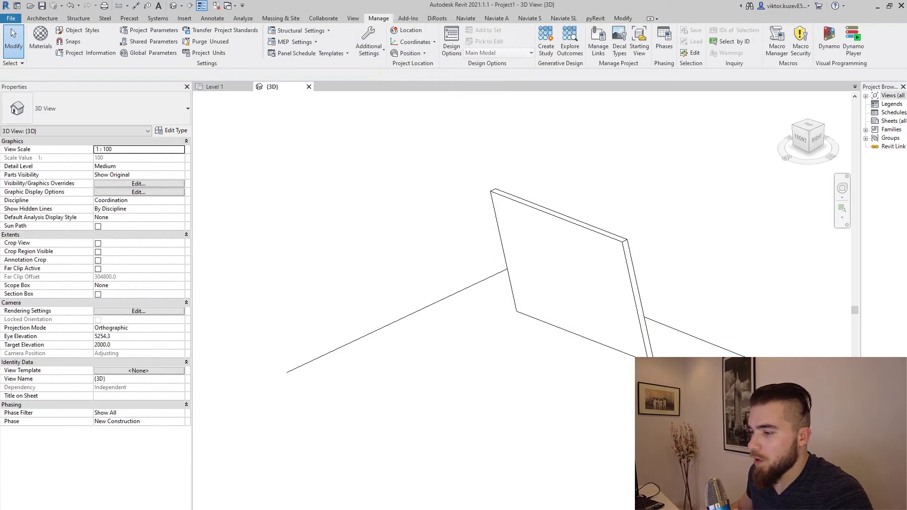
- Switch to the Revit 2022 project and view the large slanted wall from its side
mouse_move(474, 509)
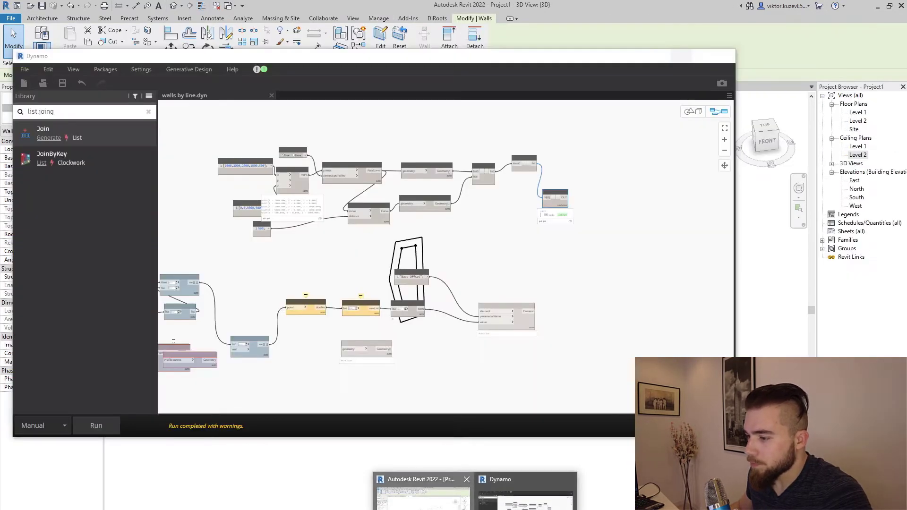
left_click(460, 497)
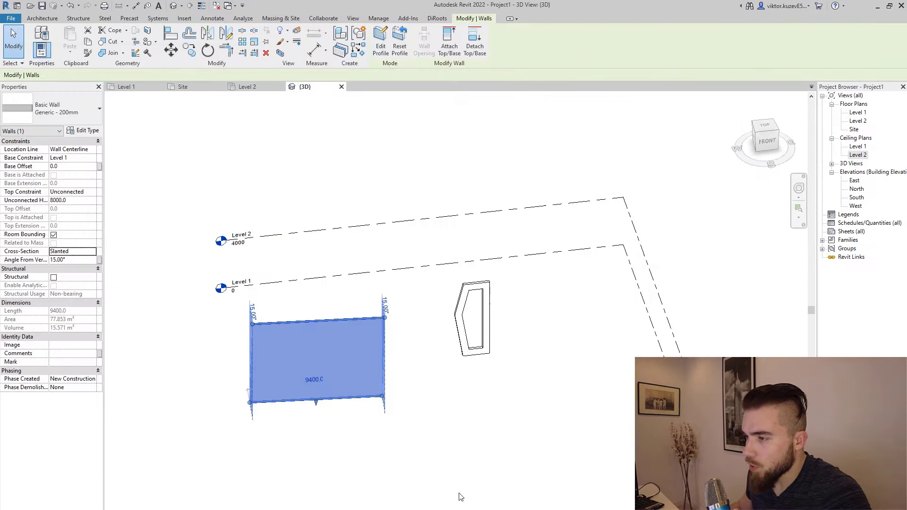
left_click(521, 420)
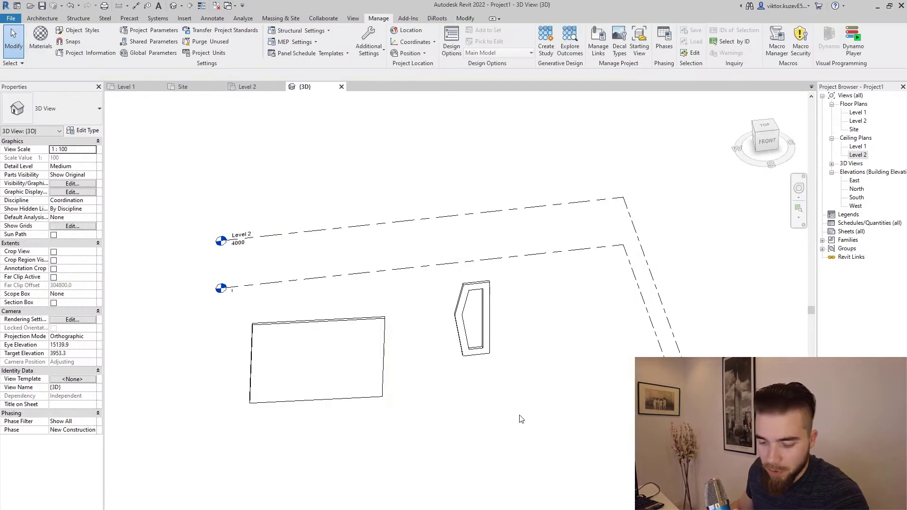
middle_click_drag(433, 425, 427, 364, "shift")
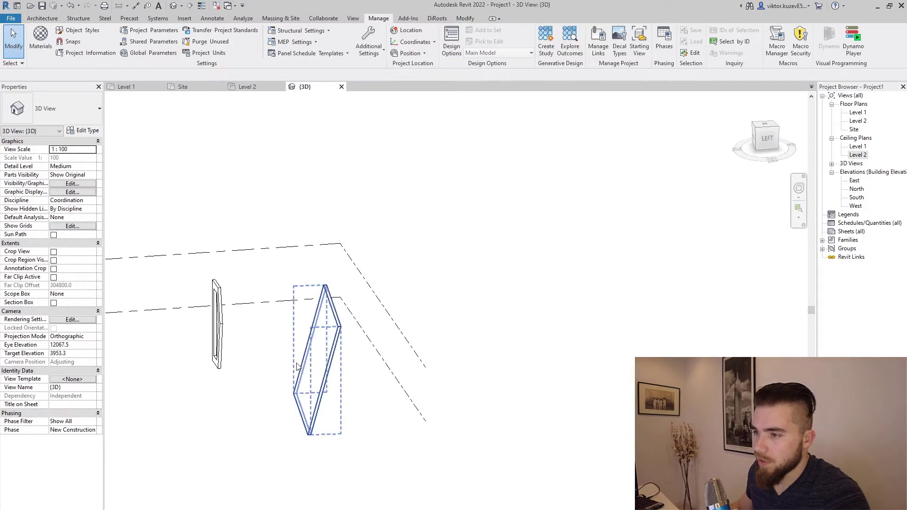
- Edit the large slanted wall's profile to add a rectangular opening about 4030 mm wide and 2560 mm high, and dismiss the save reminder
left_click(331, 378)
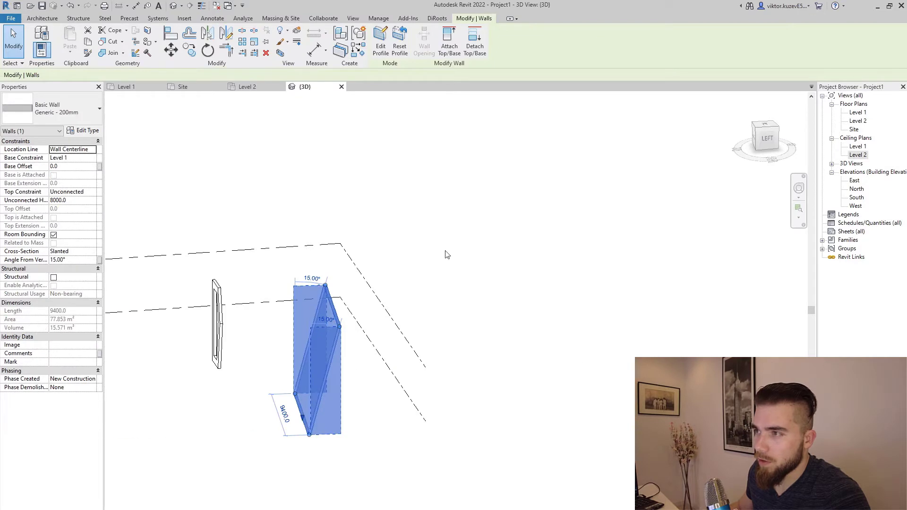
left_click(381, 46)
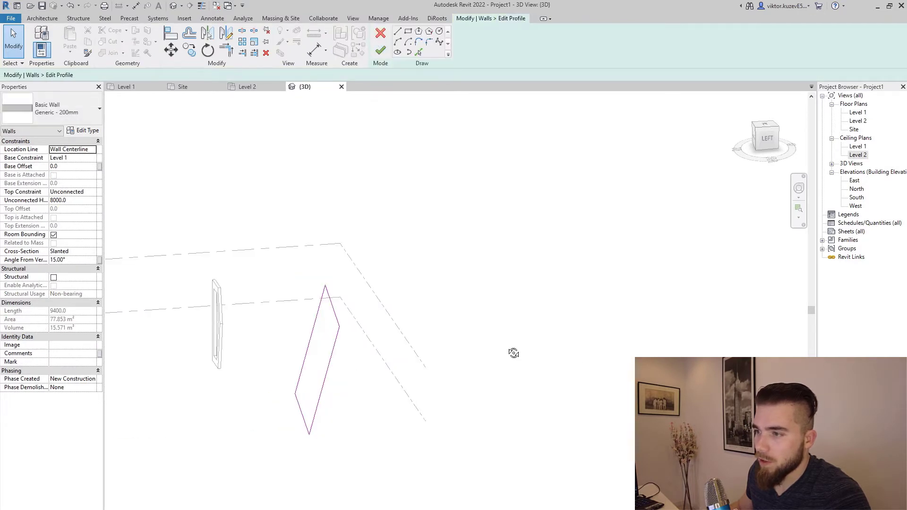
middle_click_drag(513, 354, 472, 340, "shift")
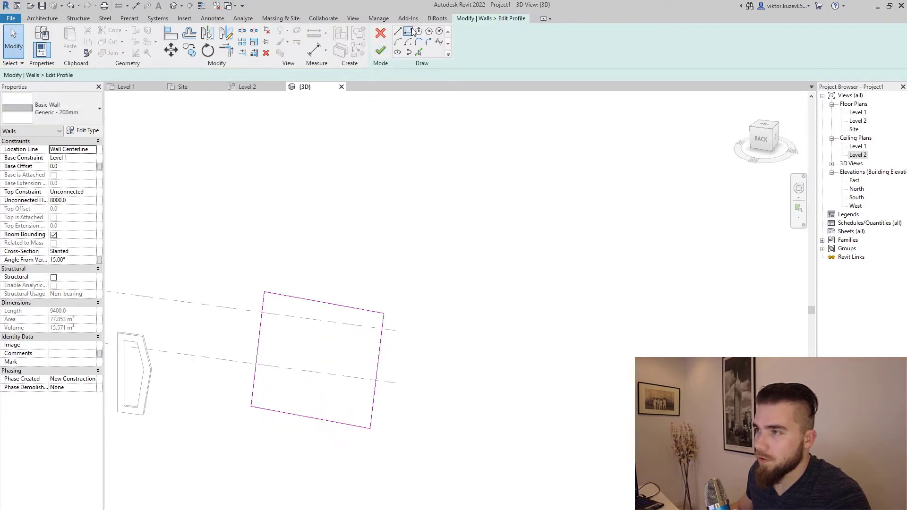
left_click(412, 32)
left_click(296, 334)
left_click(343, 377)
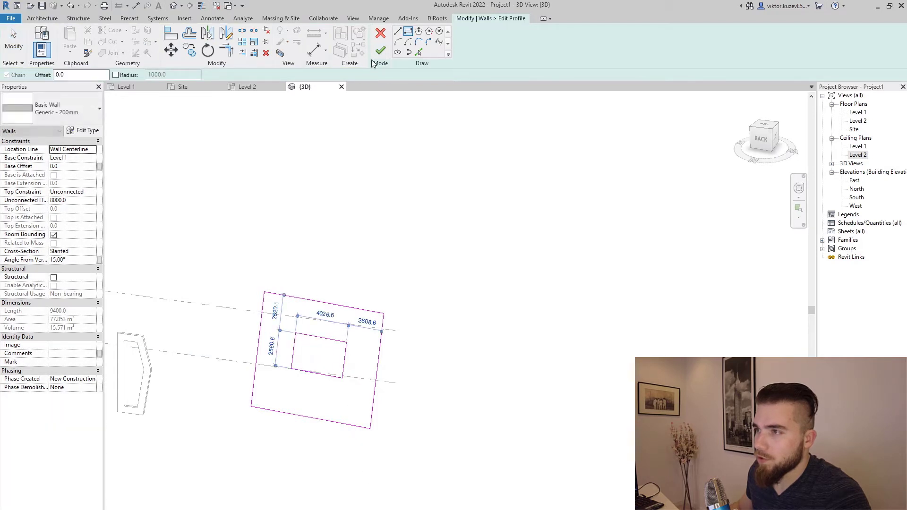
left_click(380, 50)
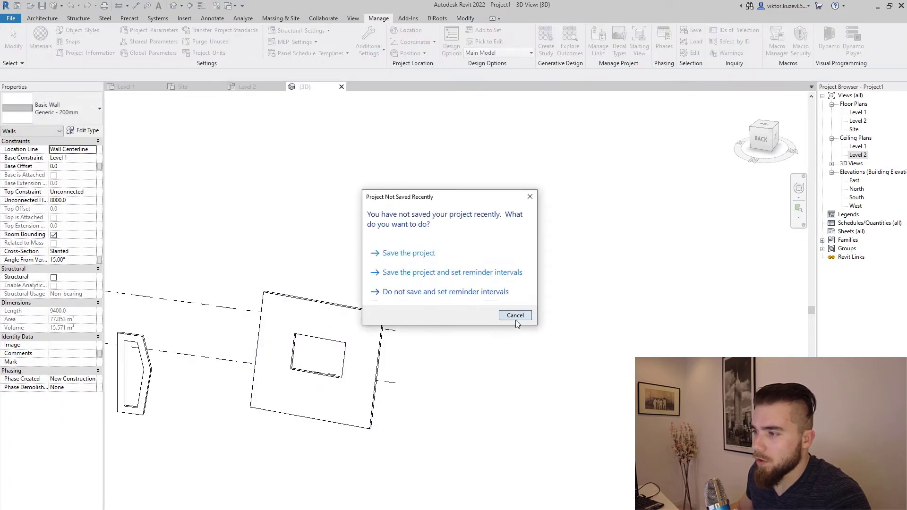
left_click(515, 316)
middle_click_drag(539, 339, 222, 385, "shift")
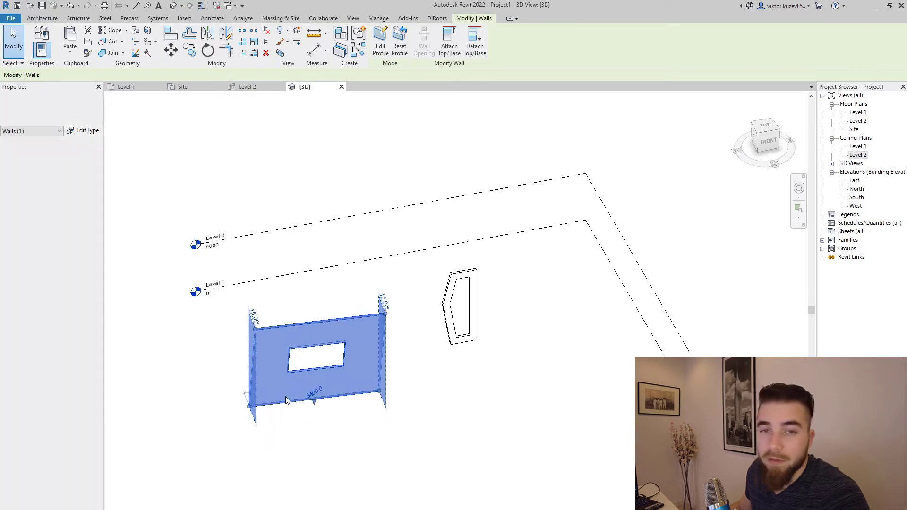
left_click(472, 414)
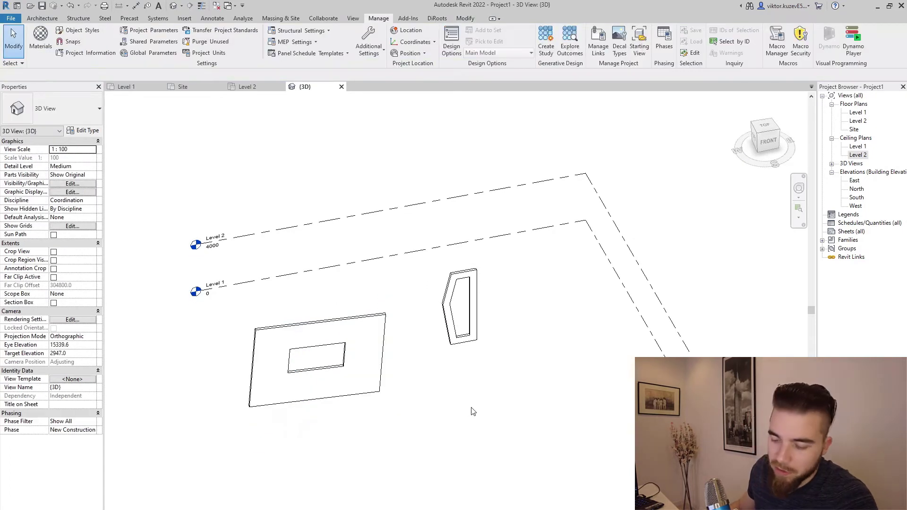
- Keep the small edited-profile wall's cross-section Slanted and set its angle from vertical to 30°
left_click(470, 342)
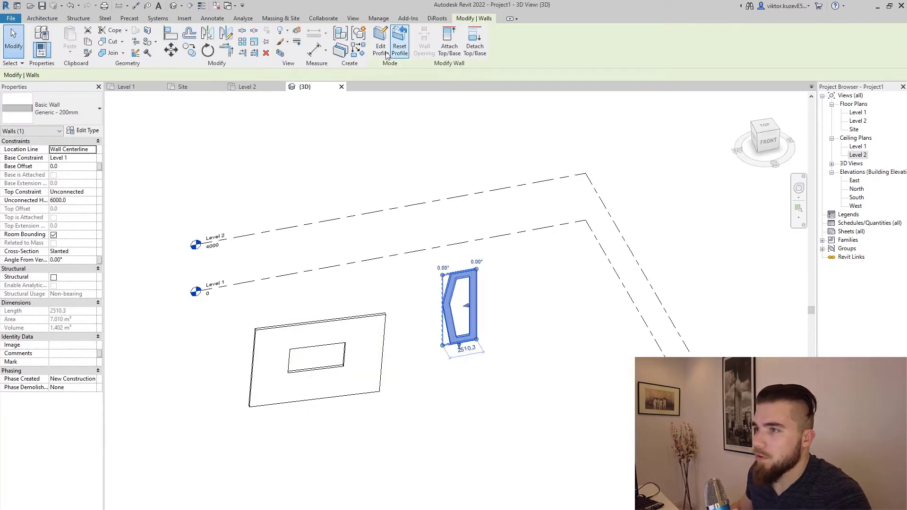
middle_click_drag(507, 366, 259, 362, "shift")
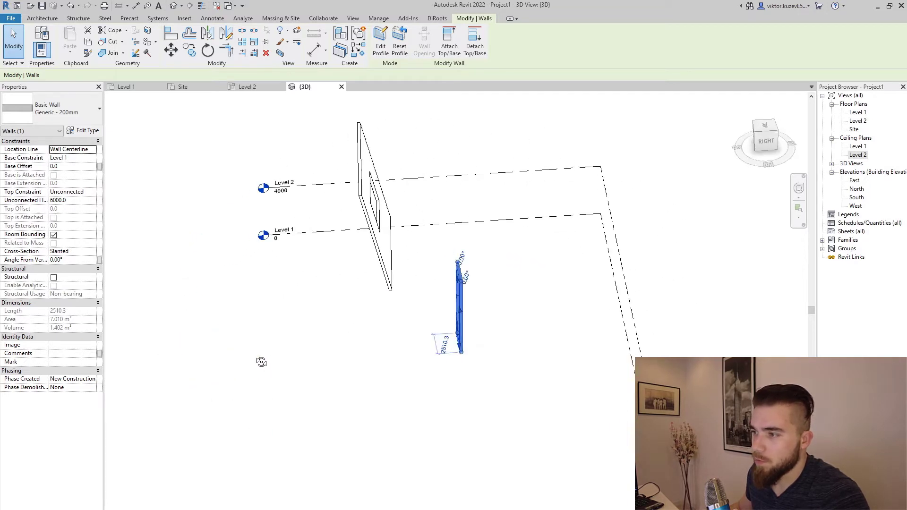
left_click(95, 252)
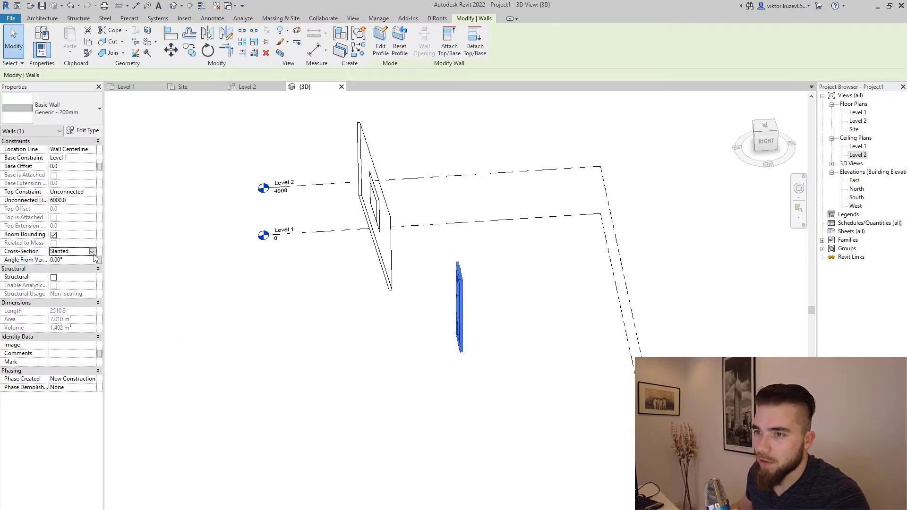
left_click(92, 251)
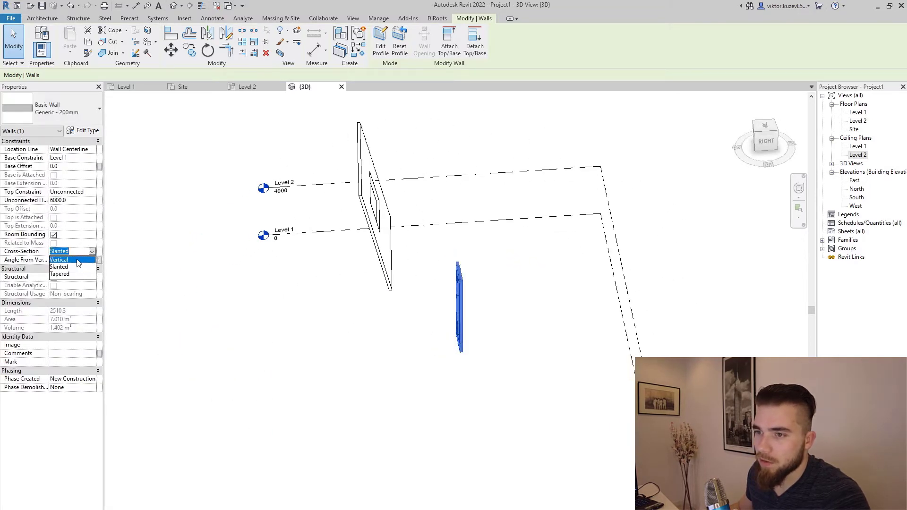
left_click(78, 266)
left_click(77, 260)
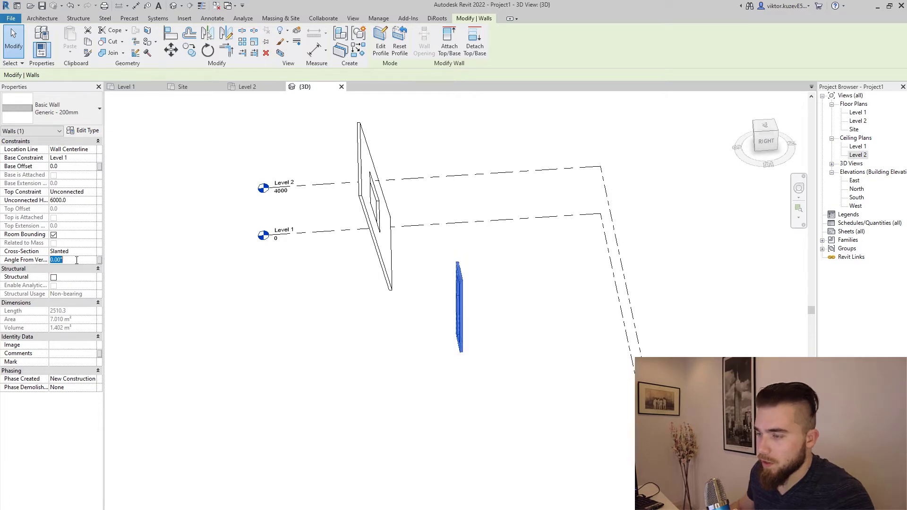
type("30")
key("Return")
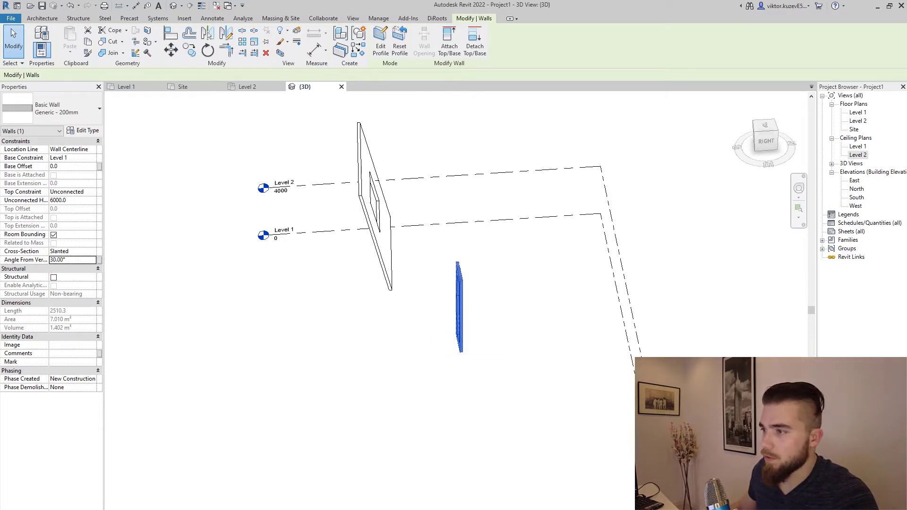
left_click(573, 388)
middle_click_drag(573, 387, 502, 283, "shift")
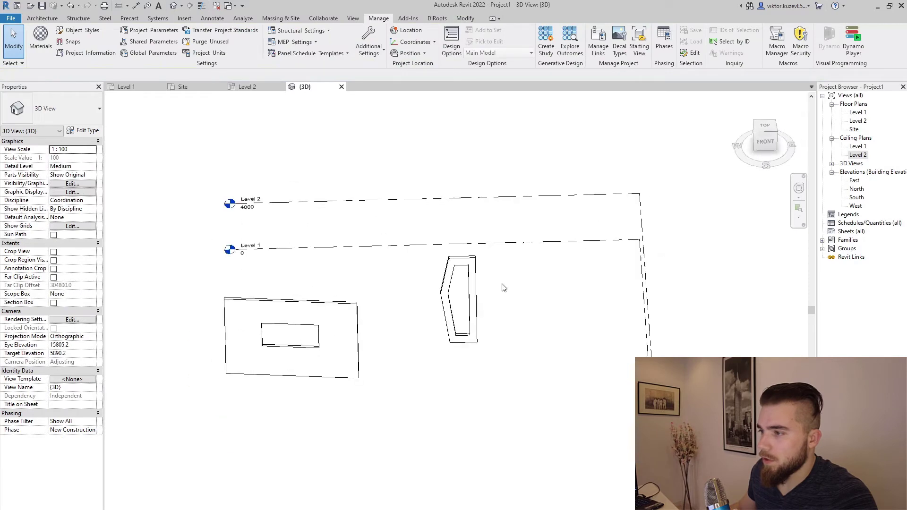
- Open the small slanted wall's profile sketch, inspect its tilted outline and opening, and finish the sketch without changing it
left_click(446, 271)
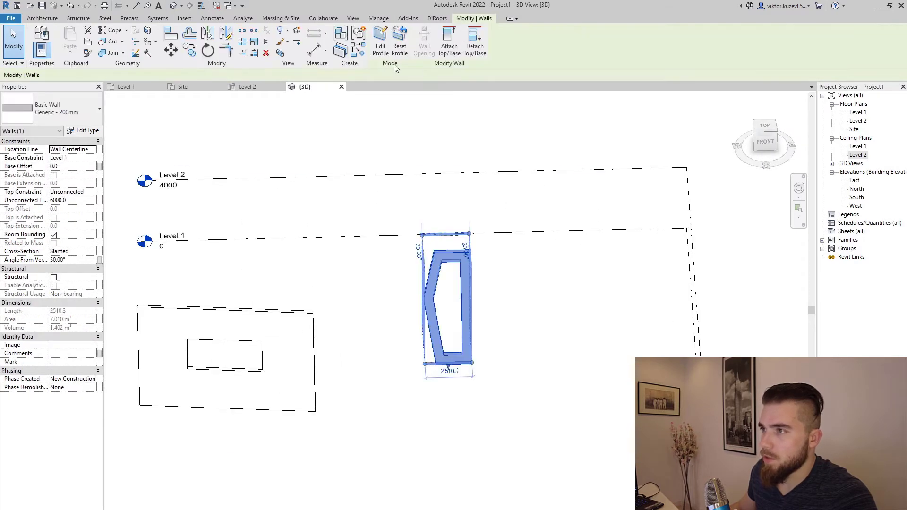
left_click(381, 44)
mouse_move(512, 419)
middle_mouse_down("shift")
mouse_move(595, 350)
mouse_move(364, 258)
middle_mouse_up("shift")
scroll(383, 270, "up", 3)
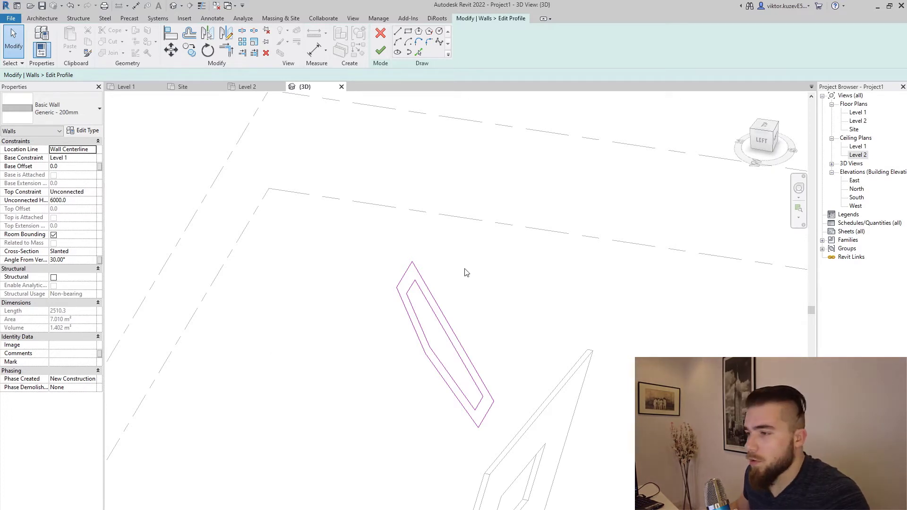
scroll(465, 273, "down", 2)
left_click(381, 50)
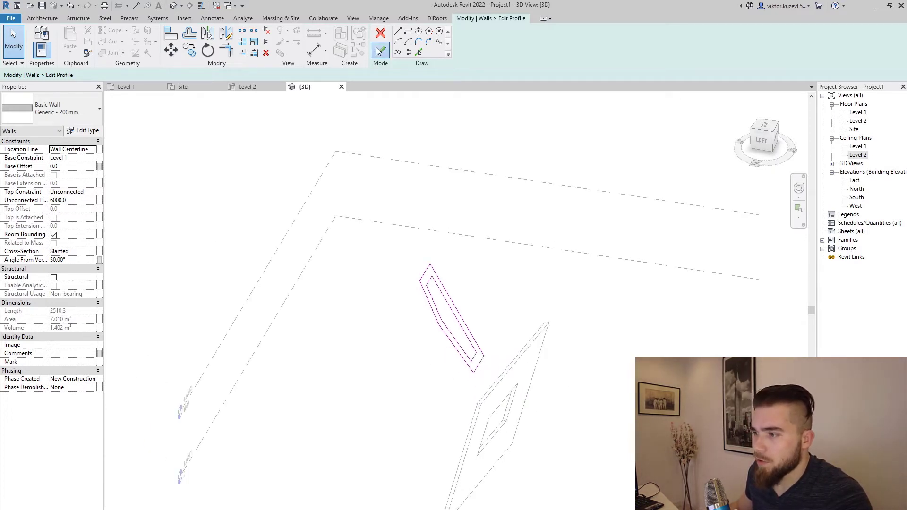
left_click(615, 326)
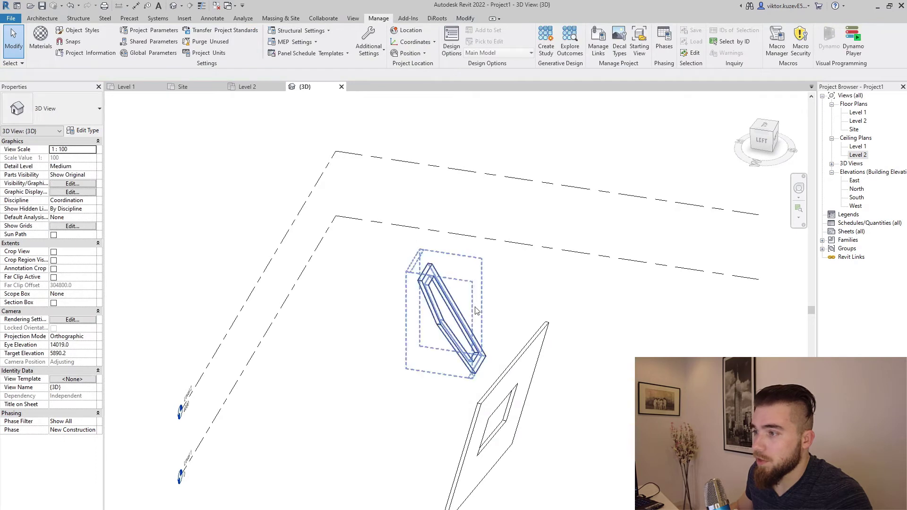
left_click(451, 322)
left_click(93, 251)
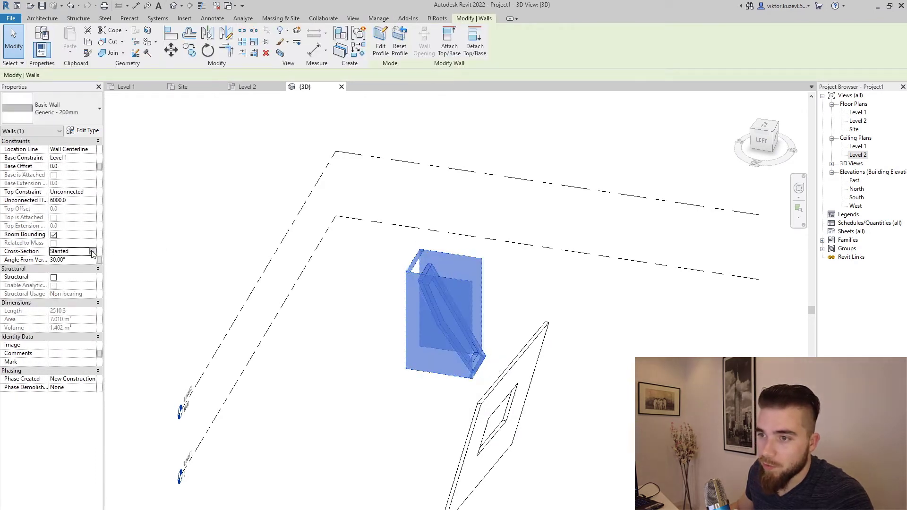
left_click(92, 251)
left_click(93, 251)
scroll(502, 276, "down", 3)
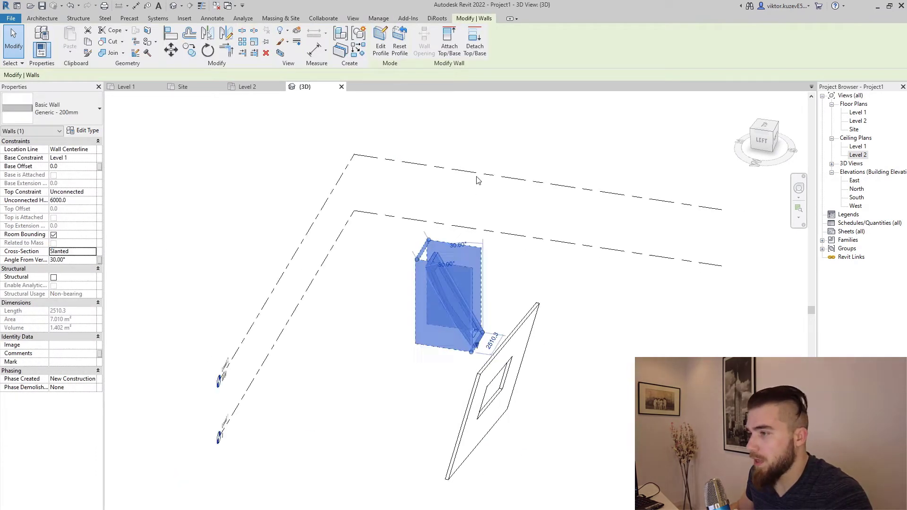
left_click(593, 405)
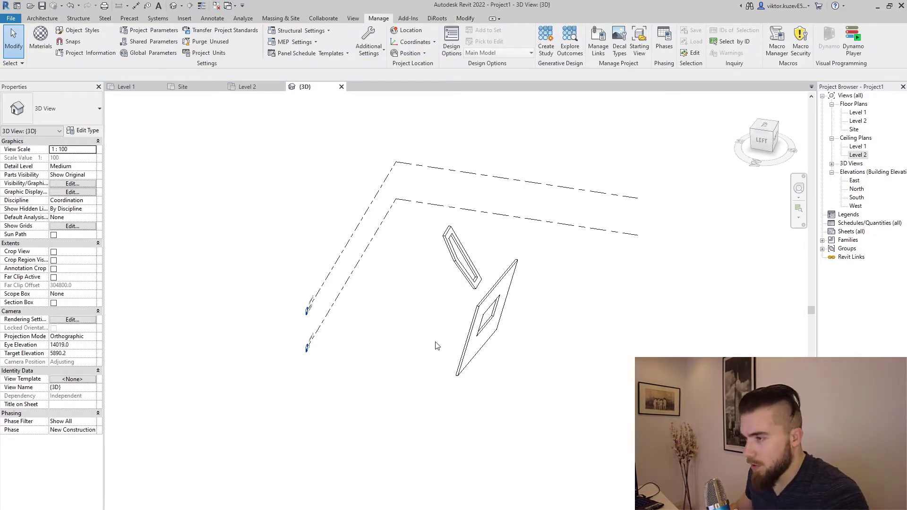
- Try to change the cross-section of the large slanted wall with the rectangular opening to Tapered, and dismiss the message
left_click(463, 350)
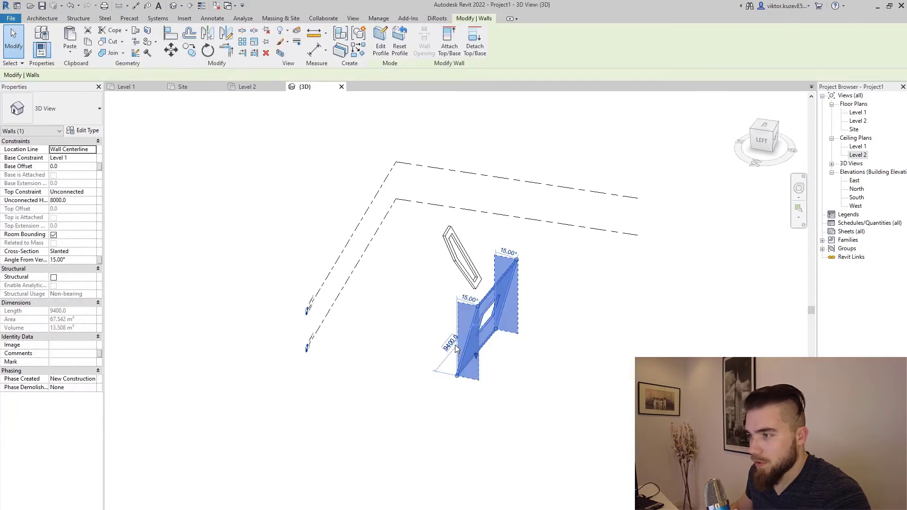
middle_click_drag(493, 301, 166, 285, "shift")
left_click(82, 251)
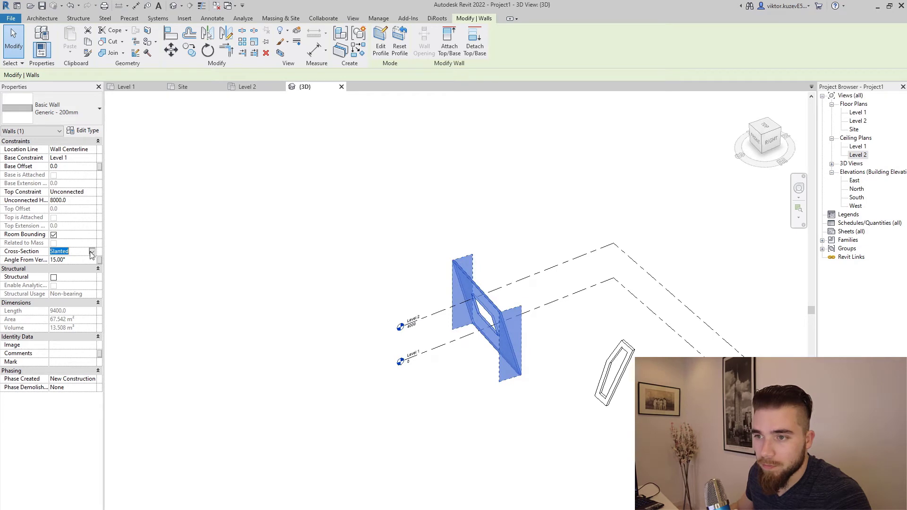
left_click(91, 252)
left_click(80, 274)
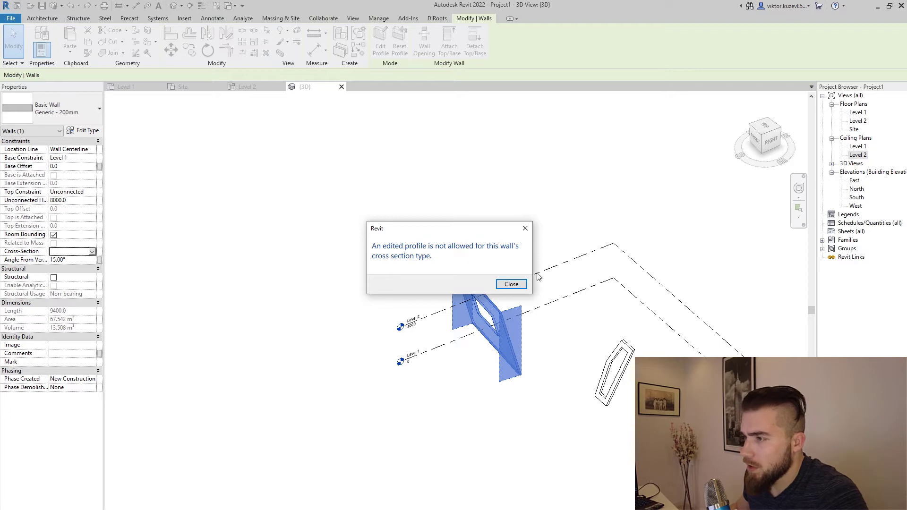
left_click(511, 284)
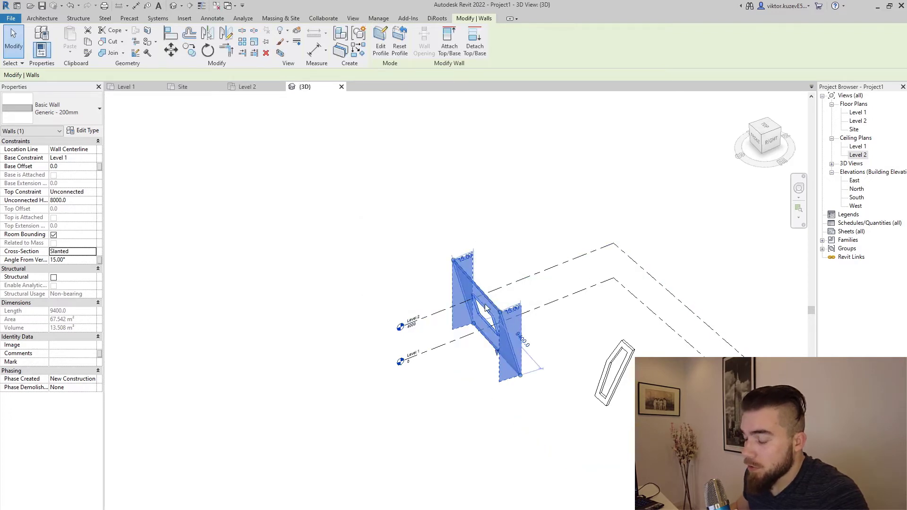
left_click(531, 407)
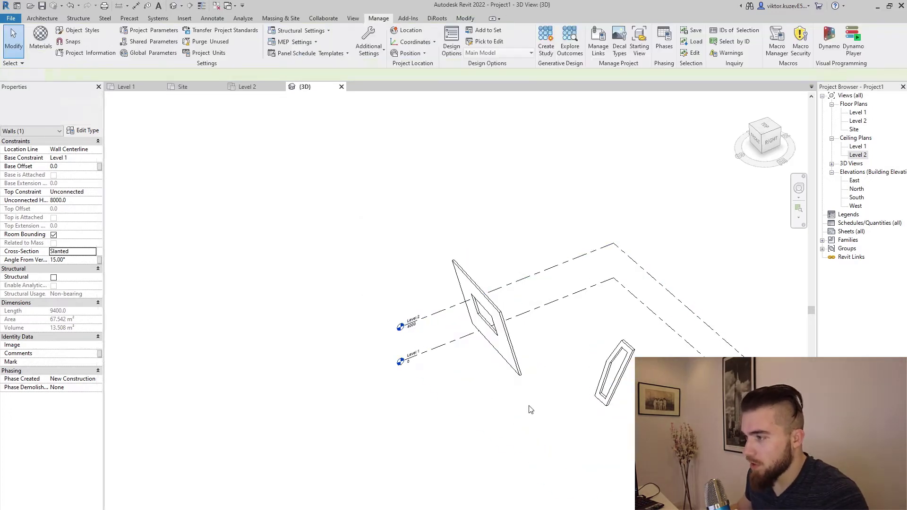
middle_click_drag(554, 406, 559, 430, "shift")
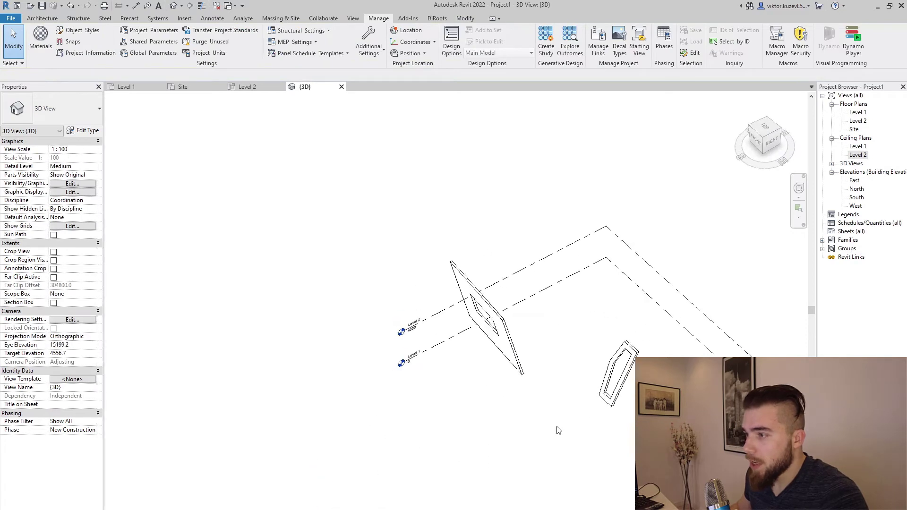
left_click(524, 362)
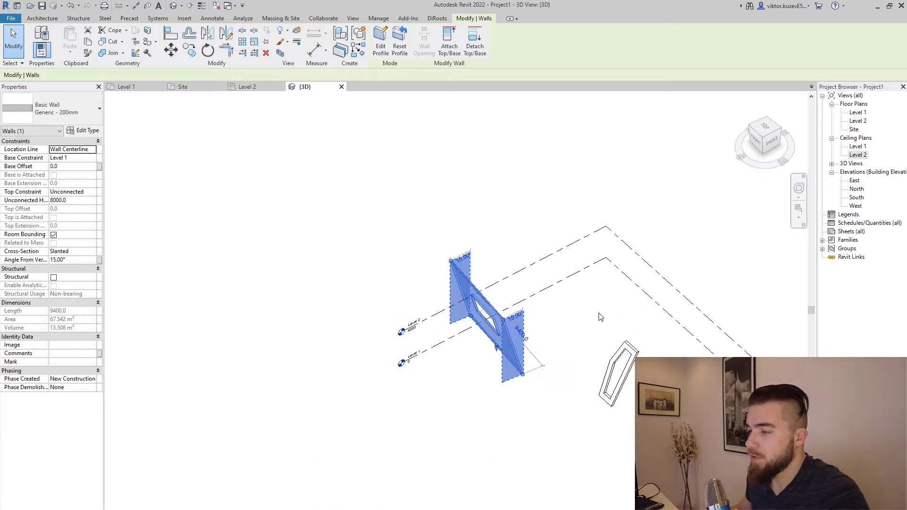
scroll(482, 303, "up", 3)
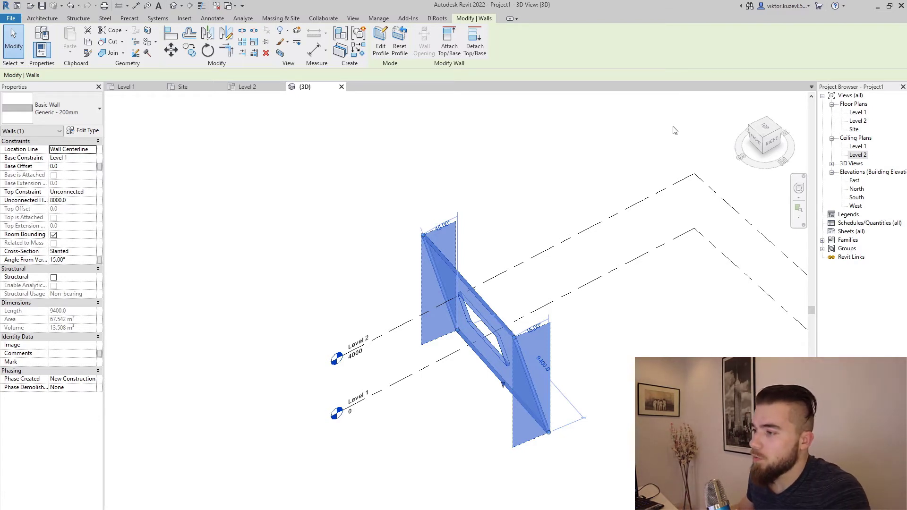
left_click(577, 167)
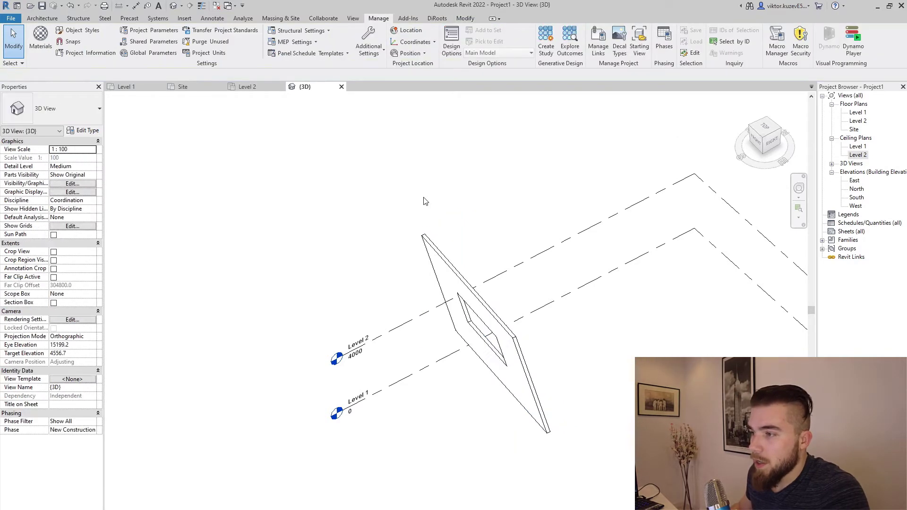
- Try again to set the large wall's cross-section to Tapered while its profile is still edited, and close the message
left_click(443, 250)
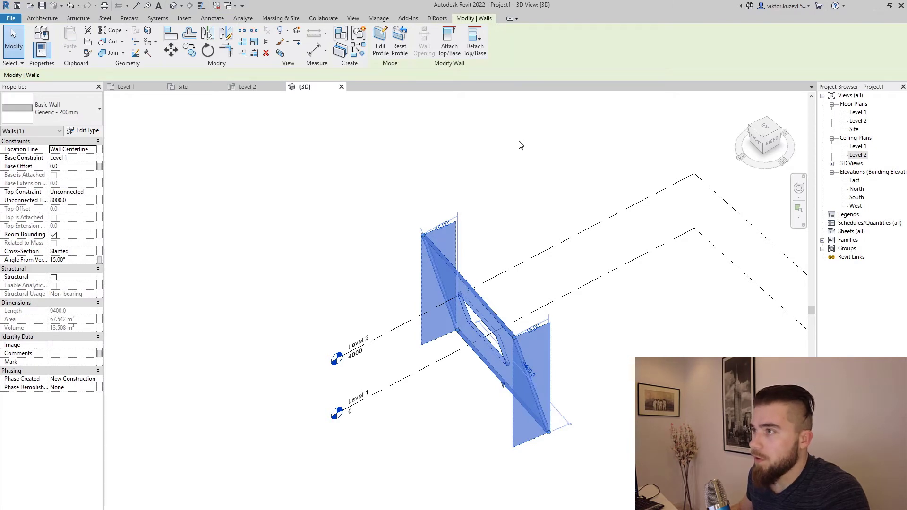
left_click(92, 252)
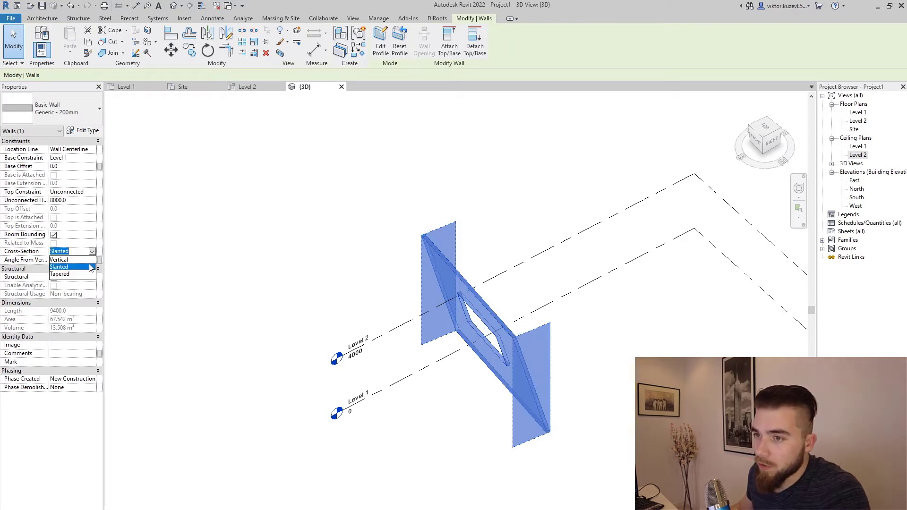
left_click(87, 274)
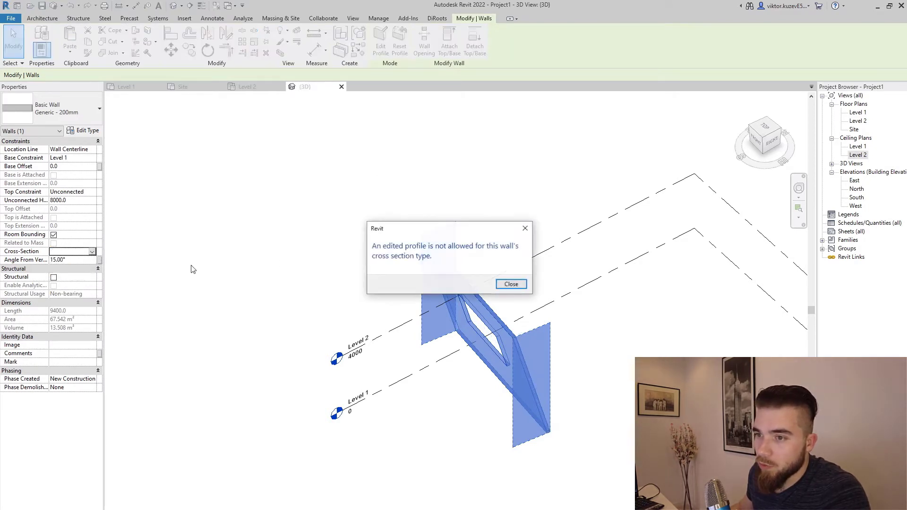
left_click(512, 283)
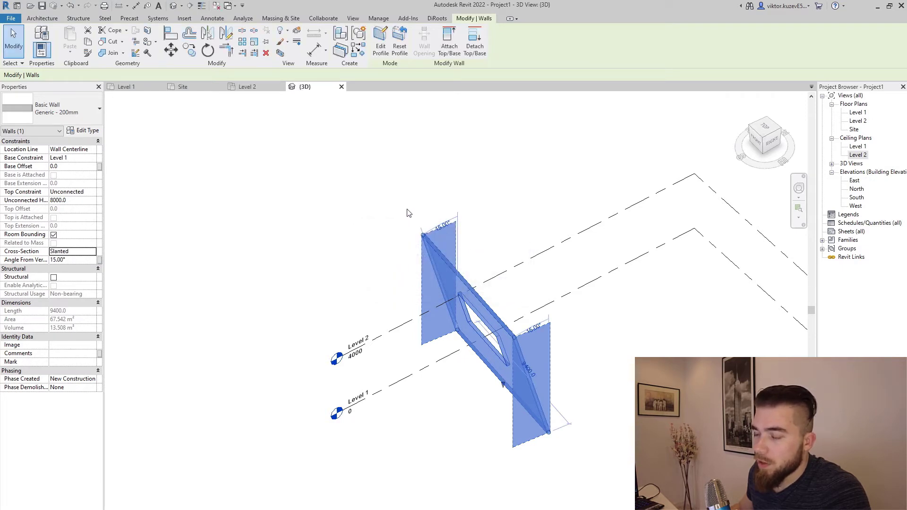
- Reset the large slanted wall's edited profile and try to set its cross-section to Tapered, dismissing the messages
left_click(399, 47)
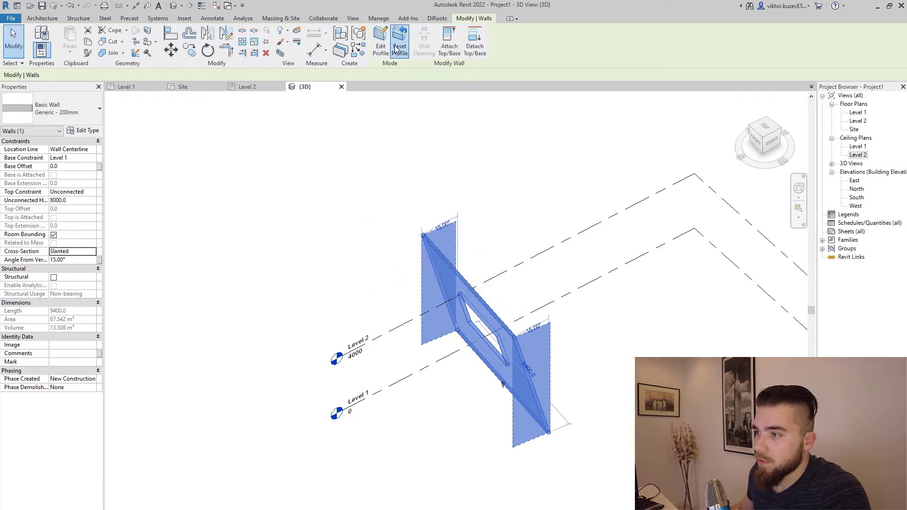
left_click(93, 251)
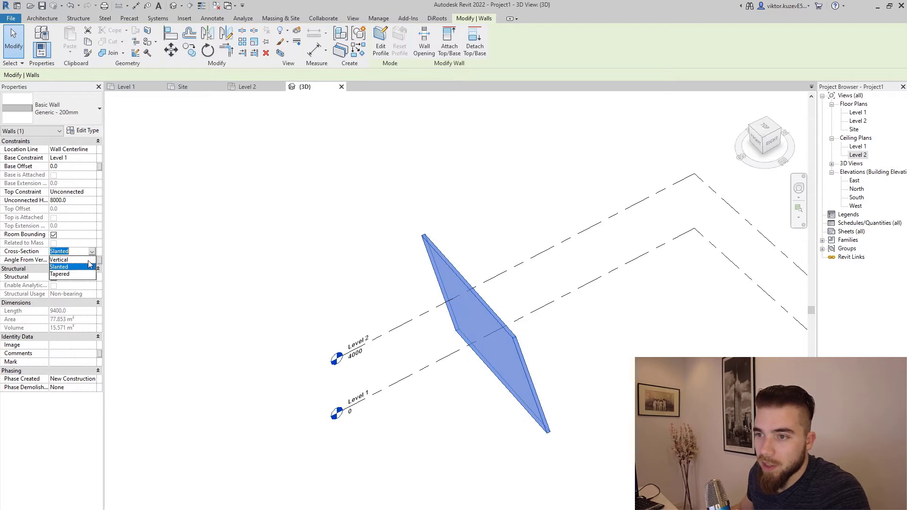
left_click(86, 275)
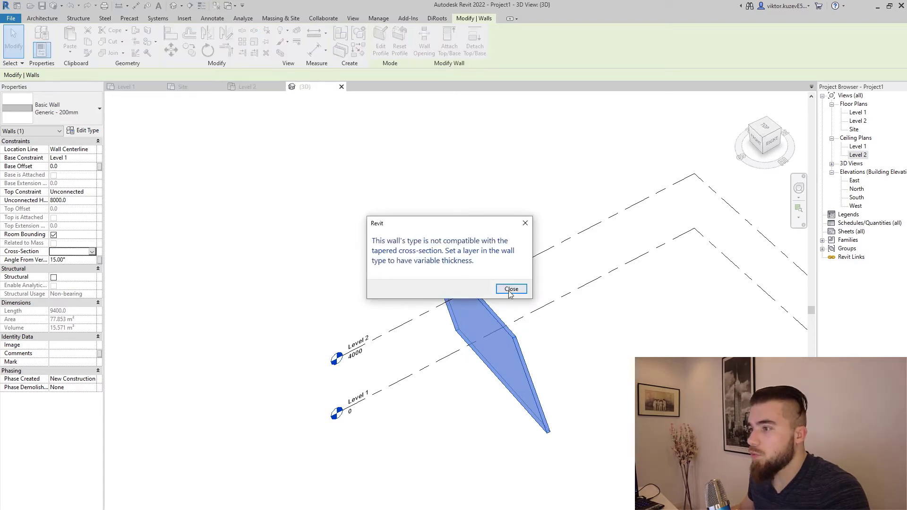
left_click(510, 288)
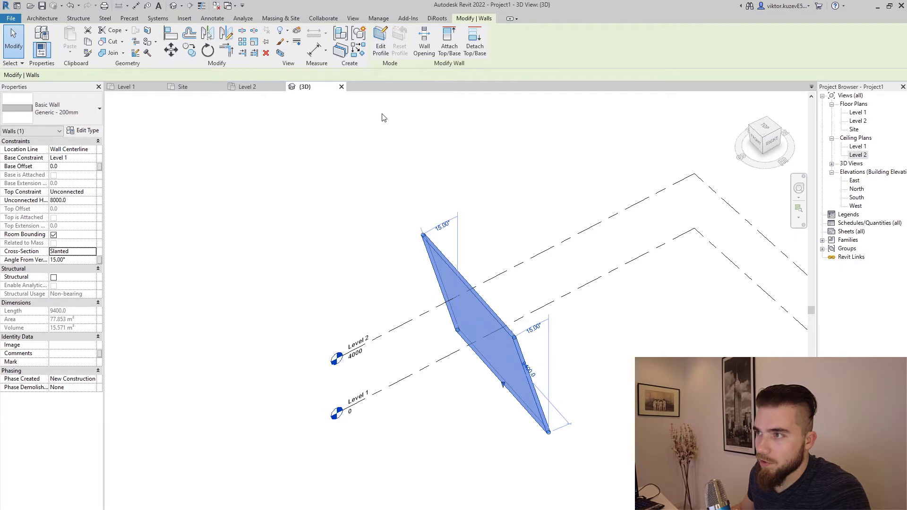
left_click(96, 253)
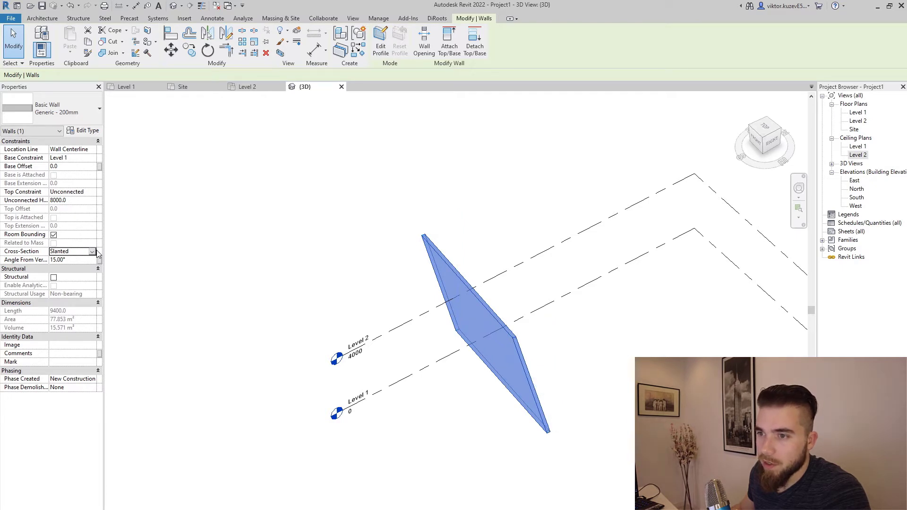
left_click(92, 252)
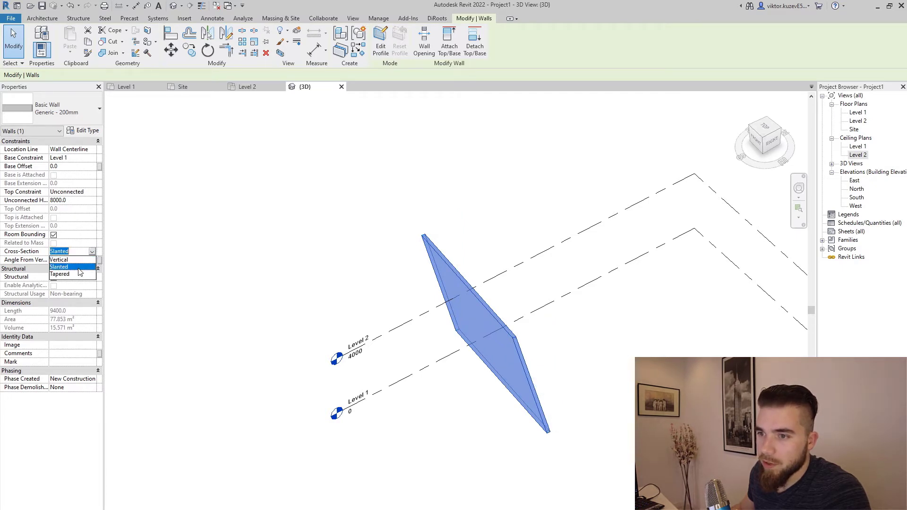
left_click(79, 274)
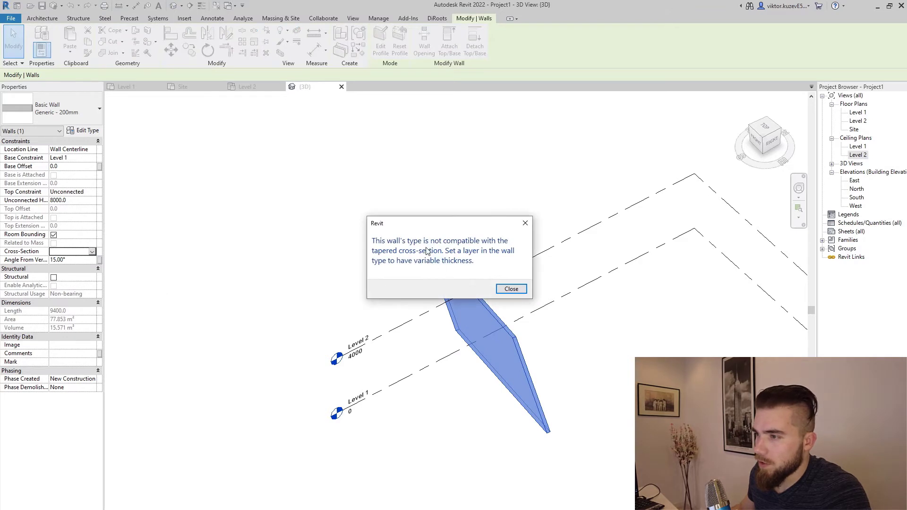
left_click(510, 289)
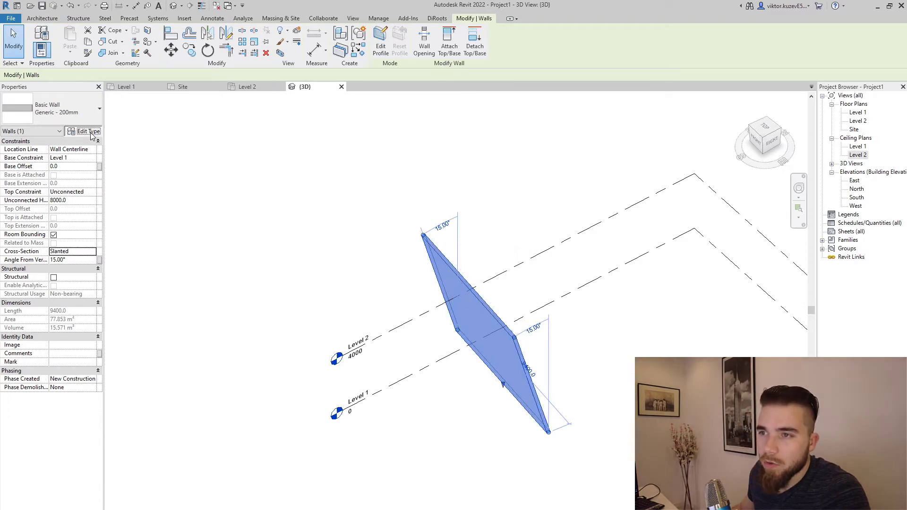
- Make the structure layer of the Generic - 200mm wall type variable in its assembly settings
left_click(83, 131)
left_click(507, 217)
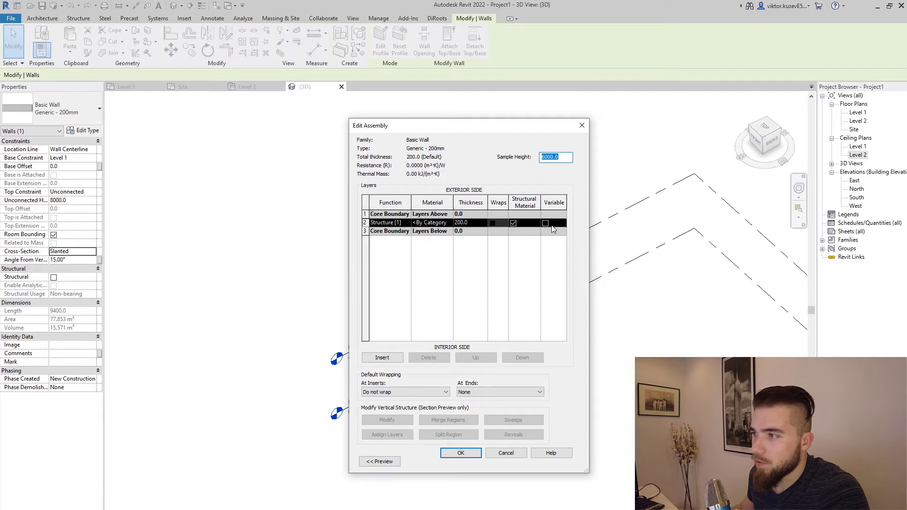
left_click(545, 223)
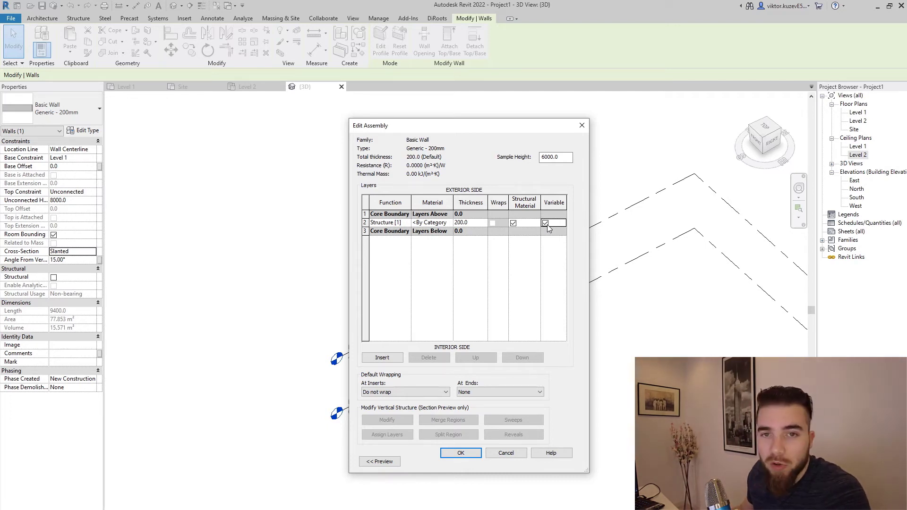
left_click(461, 453)
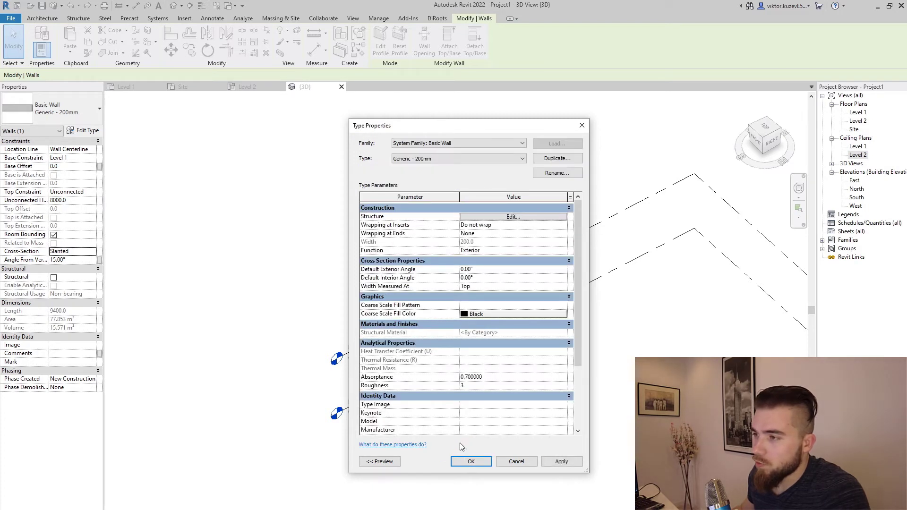
- Turn the structure layer's Variable option off and on again to compare the cross-section properties offered by the wall type
left_click(524, 225)
left_click(524, 218)
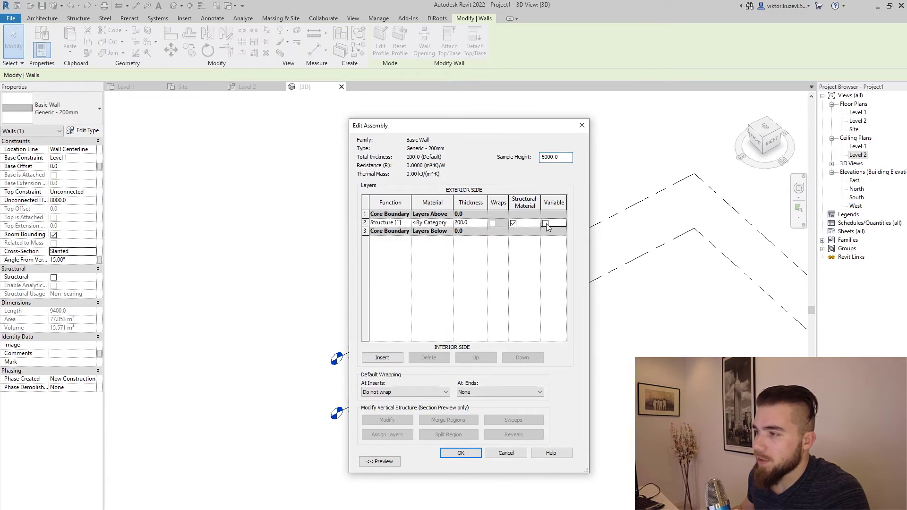
left_click(371, 462)
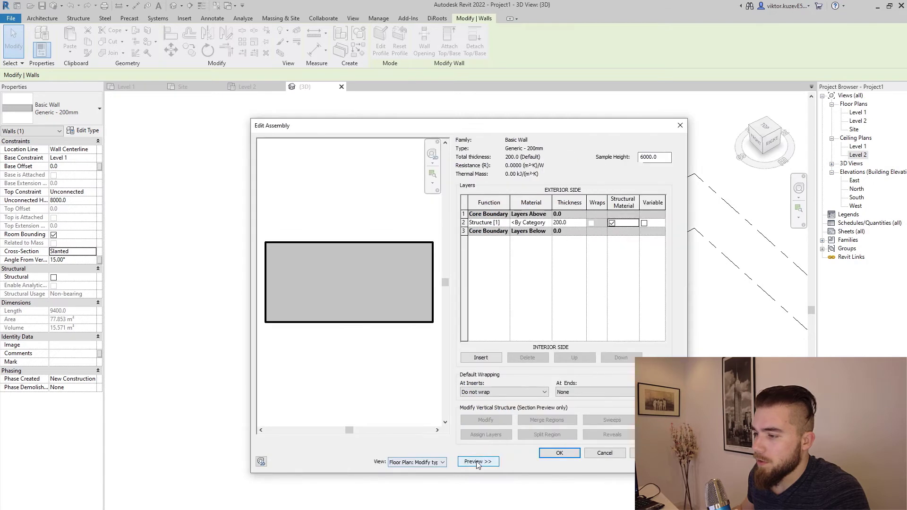
left_click(548, 453)
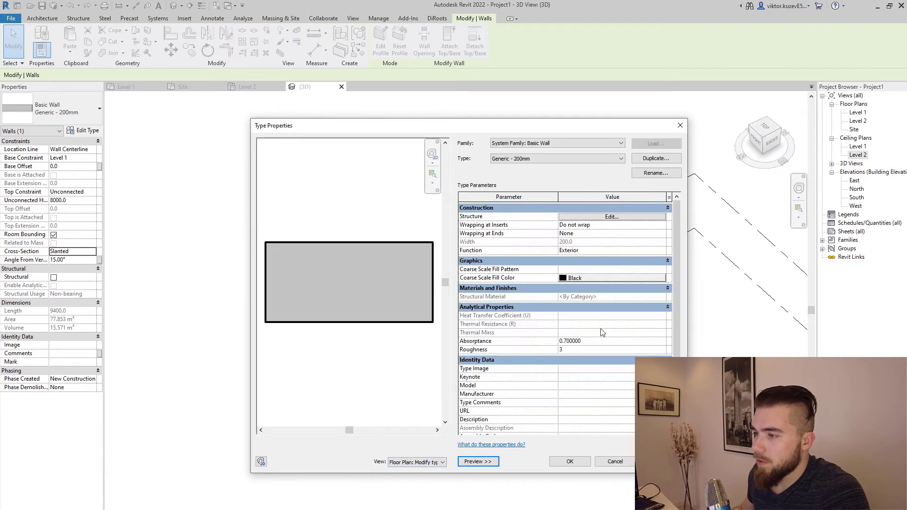
left_click(649, 218)
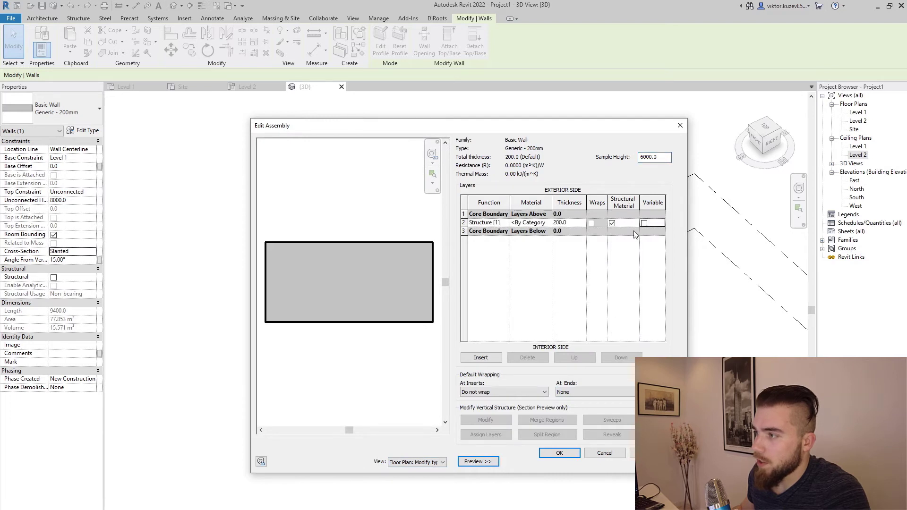
left_click(644, 223)
left_click(560, 452)
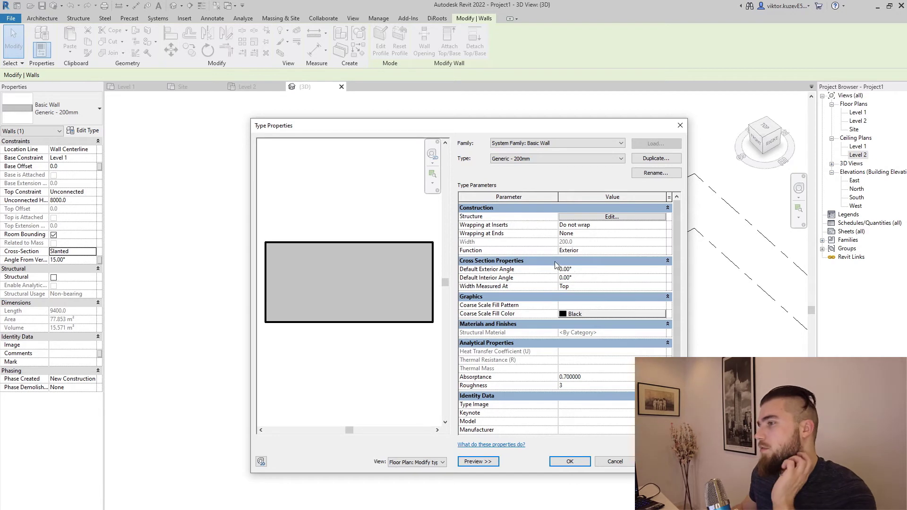
left_click(585, 262)
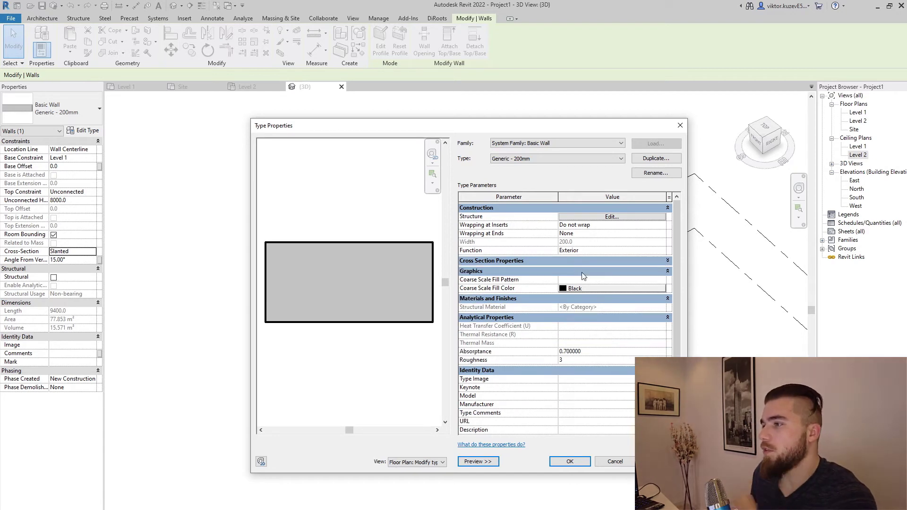
left_click(585, 263)
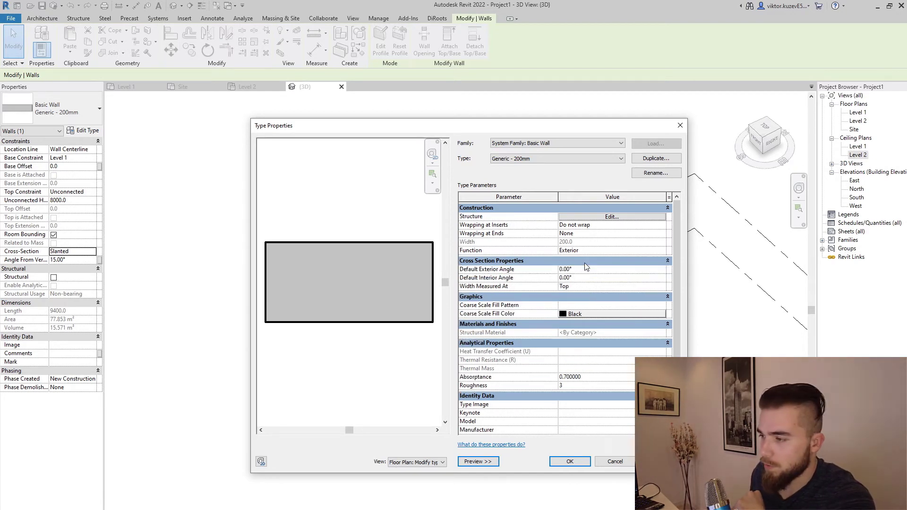
- Set the wall type's default exterior and interior angles to 15° each and apply the type changes
left_click(585, 269)
type("15")
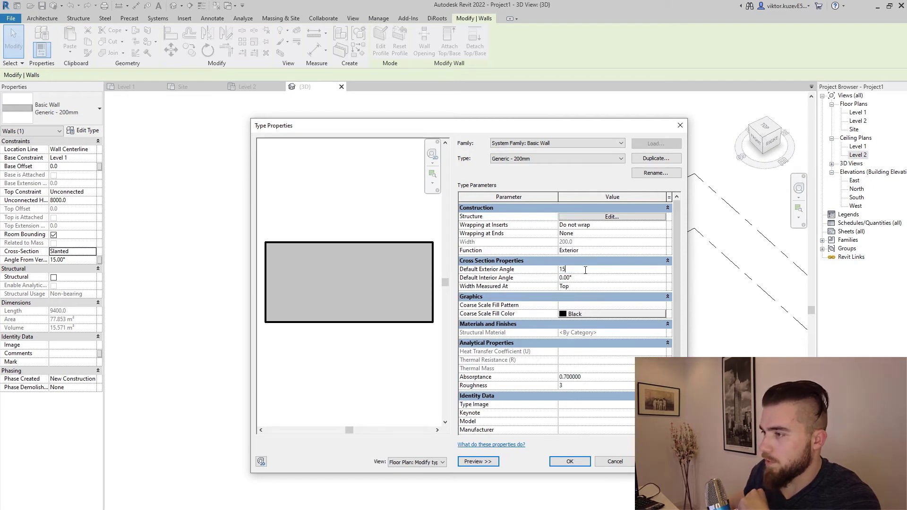
left_click(597, 281)
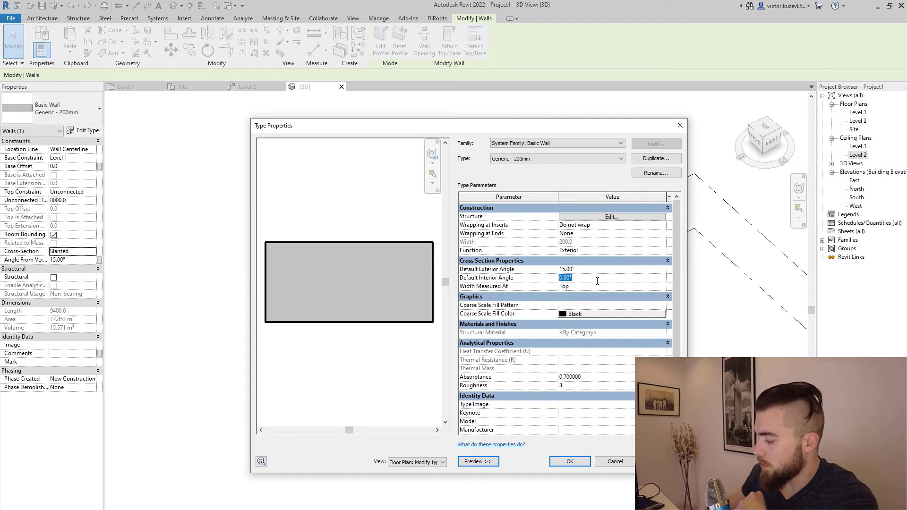
type("15")
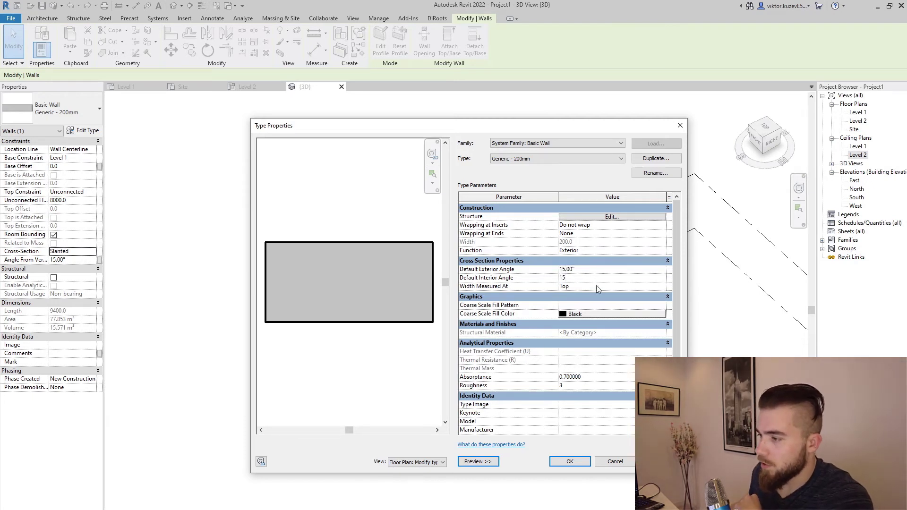
left_click(570, 462)
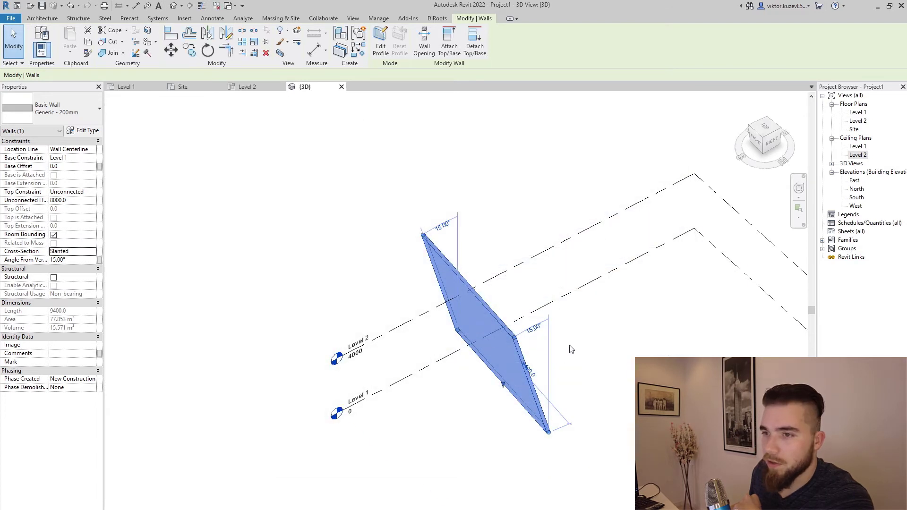
- Change the large slanted wall's cross-section to Tapered
left_click(92, 256)
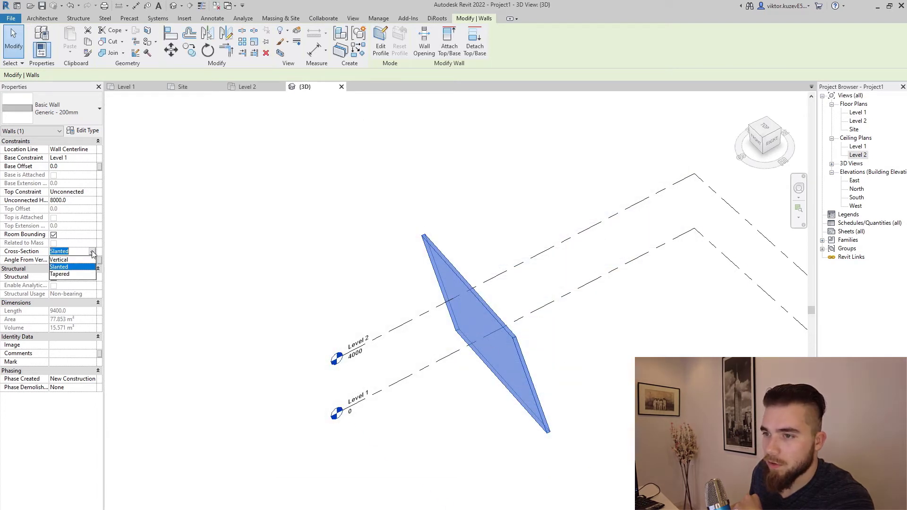
left_click(75, 275)
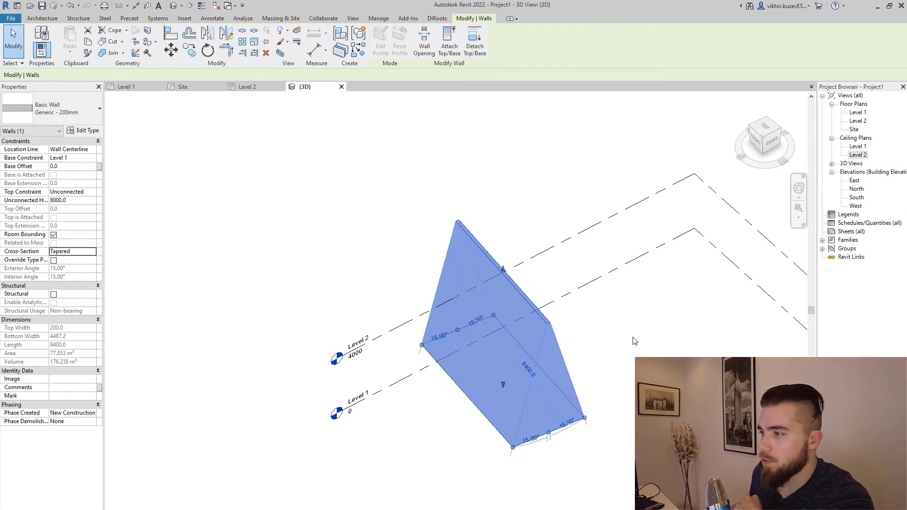
left_click(638, 345)
left_click(546, 376)
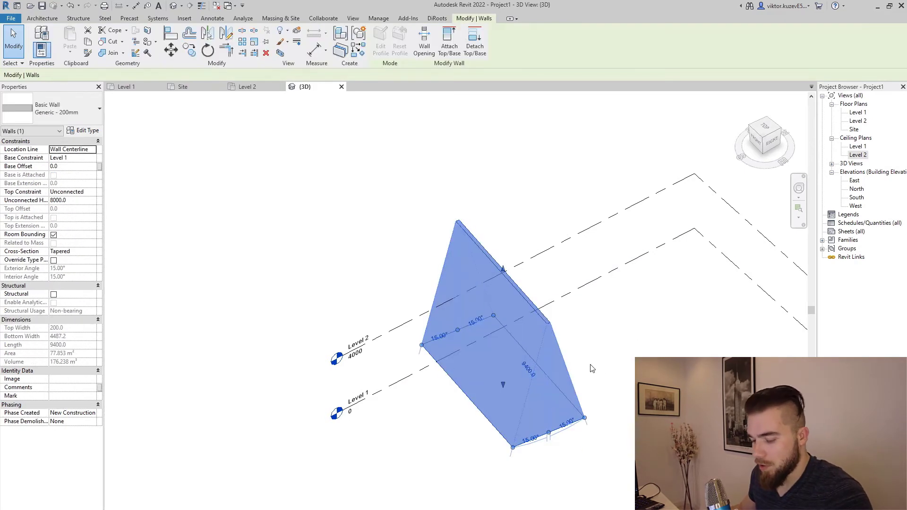
- Examine the tapered wall's top edge and both sloping faces up close in the 3D view
mouse_move(596, 308)
middle_mouse_down("shift")
mouse_move(443, 347)
mouse_move(583, 334)
mouse_move(593, 325)
middle_mouse_up("shift")
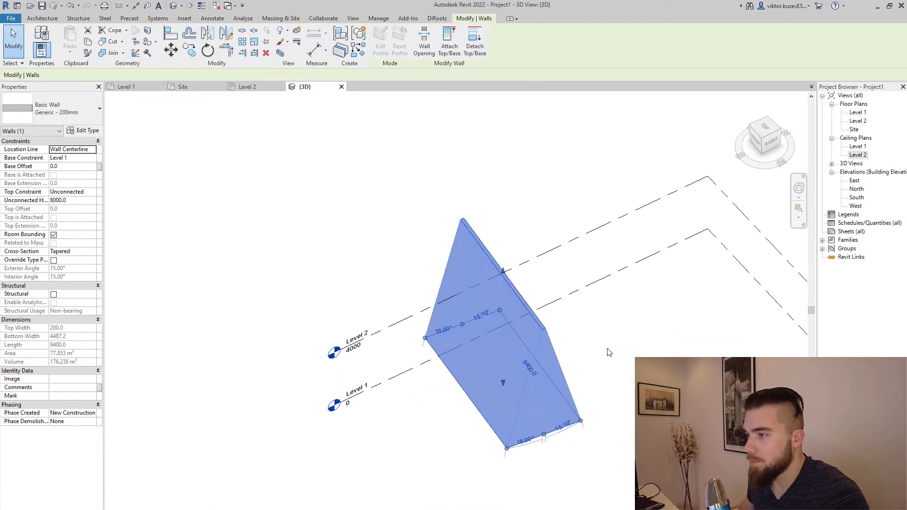
scroll(602, 357, "up", 3)
left_click(601, 358)
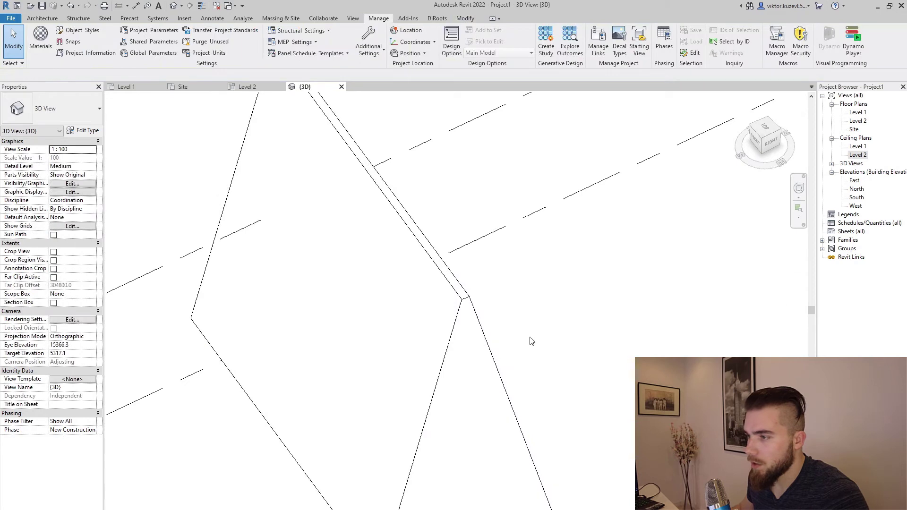
left_click(471, 322)
scroll(470, 302, "up", 4)
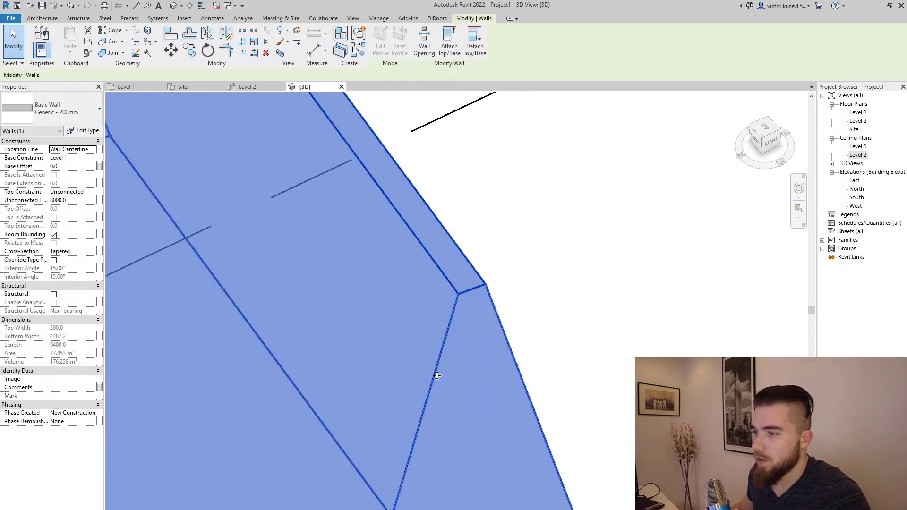
scroll(522, 273, "down", 3)
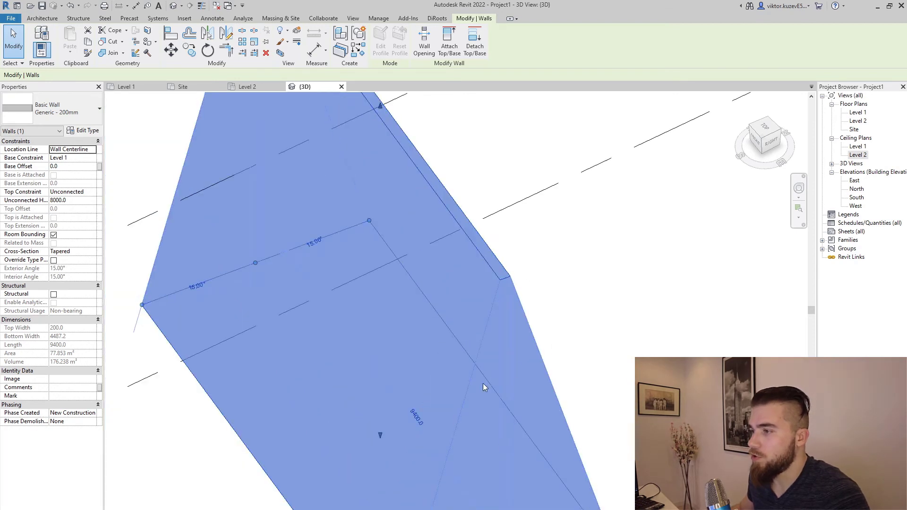
scroll(538, 282, "down", 2)
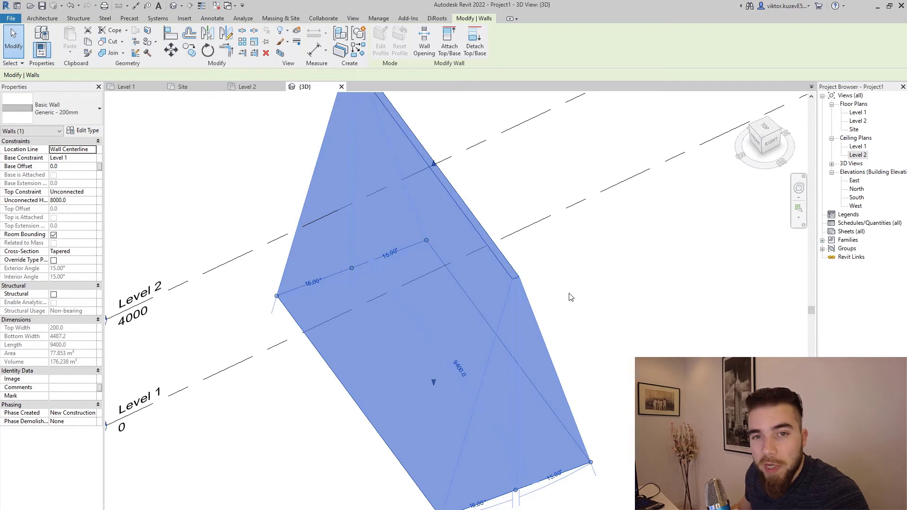
scroll(570, 296, "down", 1)
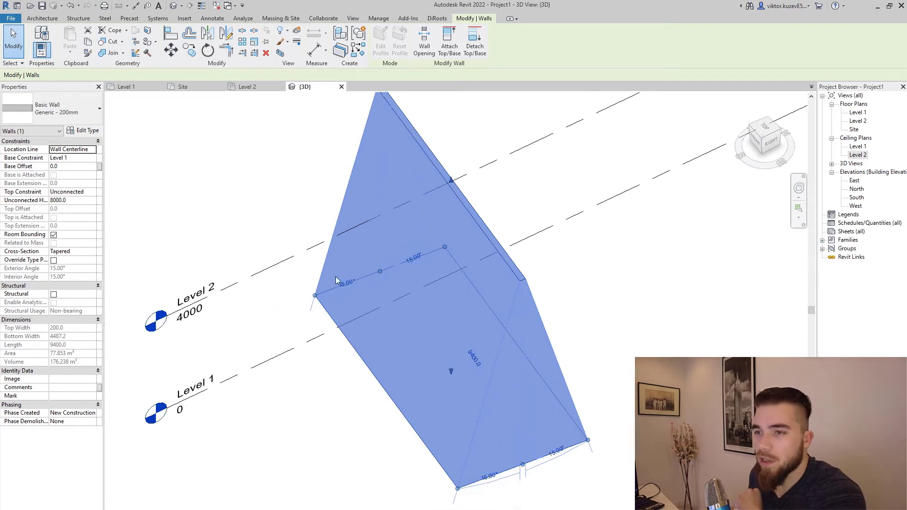
- Override the type properties for the tapered wall and set its exterior angle to 35°
left_click(54, 260)
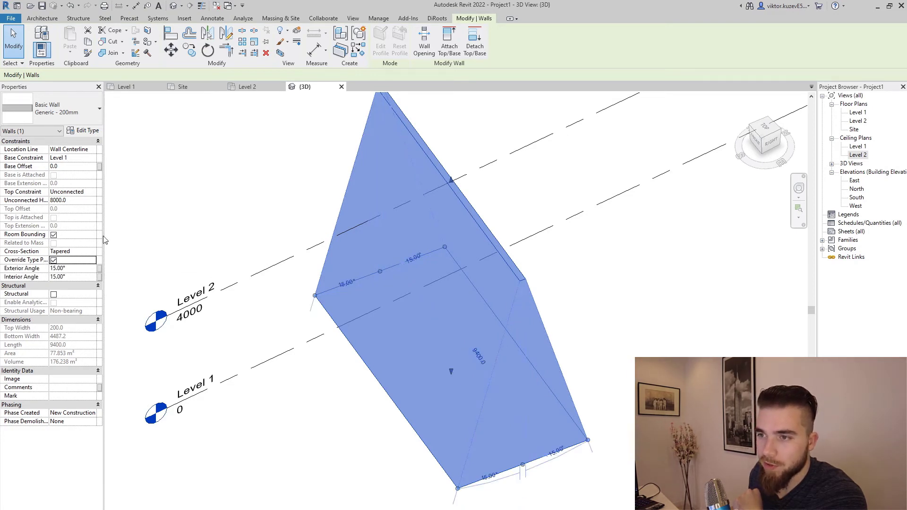
left_click_drag(105, 240, 153, 241)
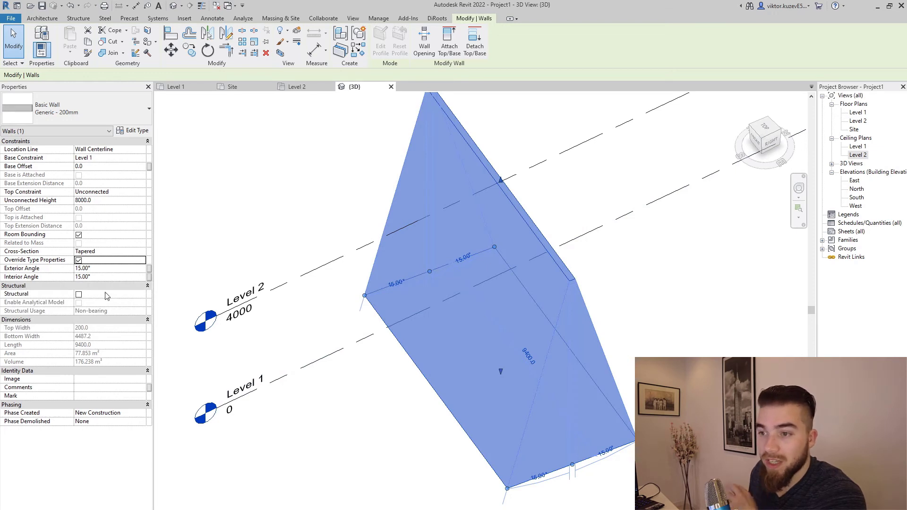
left_click(109, 269)
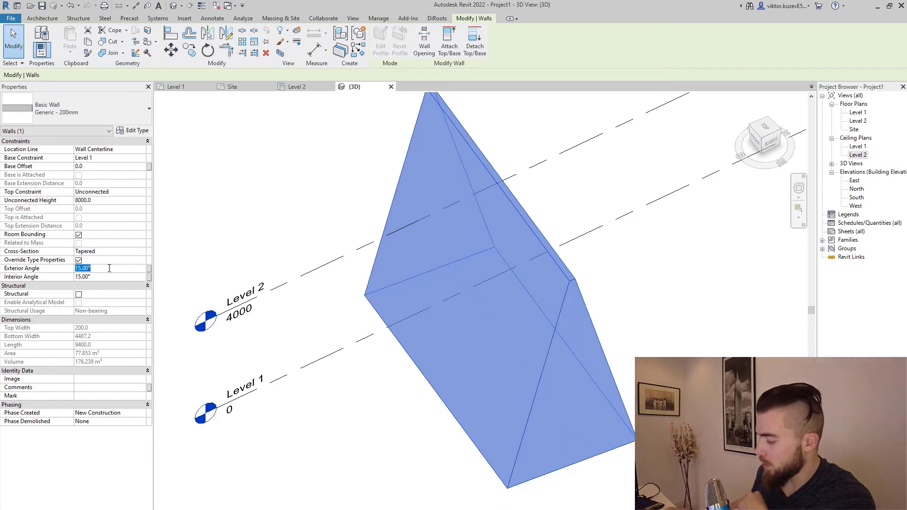
type("35")
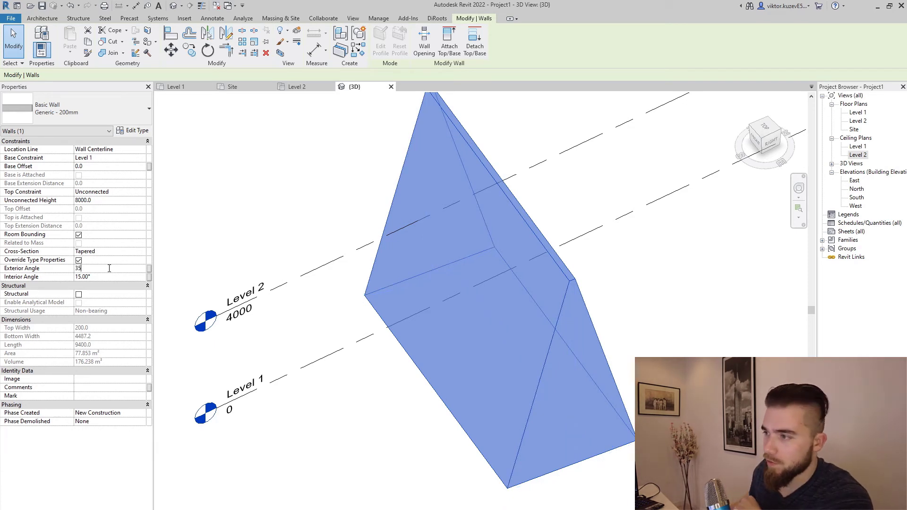
key("Return")
scroll(418, 254, "down", 3)
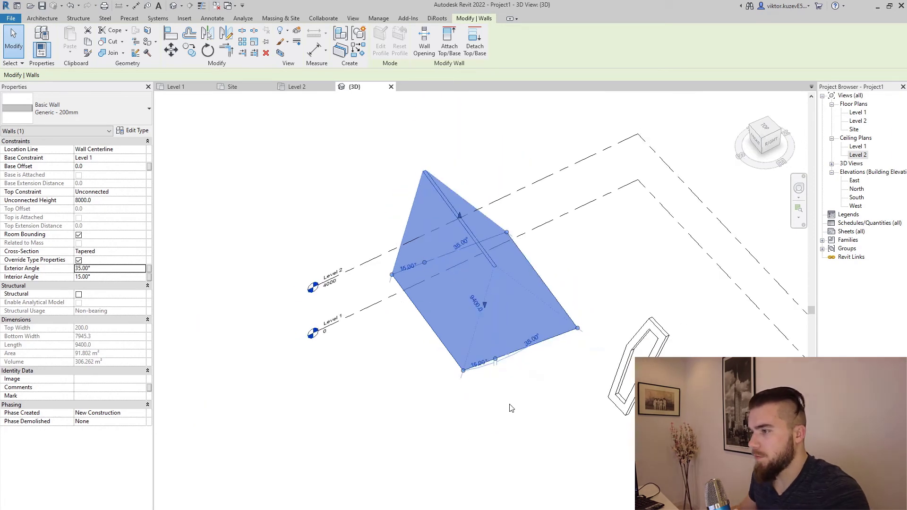
left_click(510, 441)
middle_click_drag(515, 440, 498, 360, "shift")
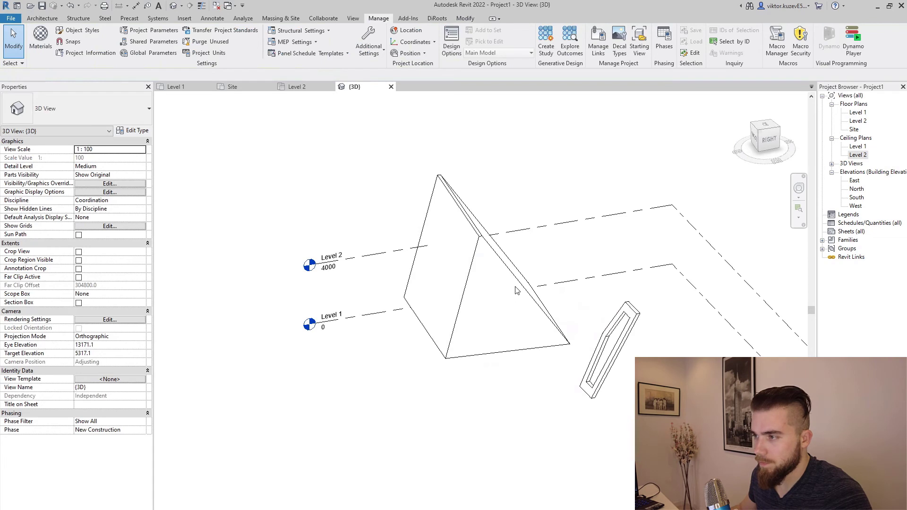
- Try to set the tapered wall's exterior angle to -35° and cancel the error message
left_click(516, 287)
left_click(109, 268)
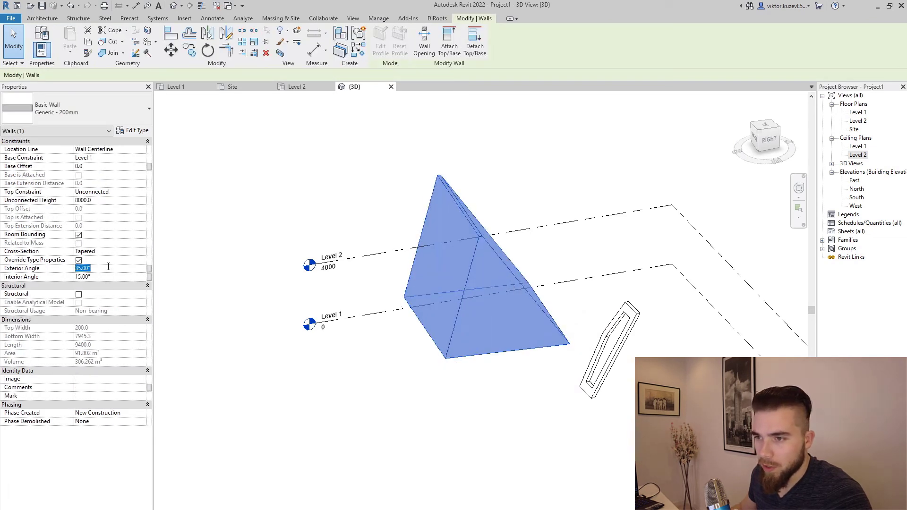
key("Left")
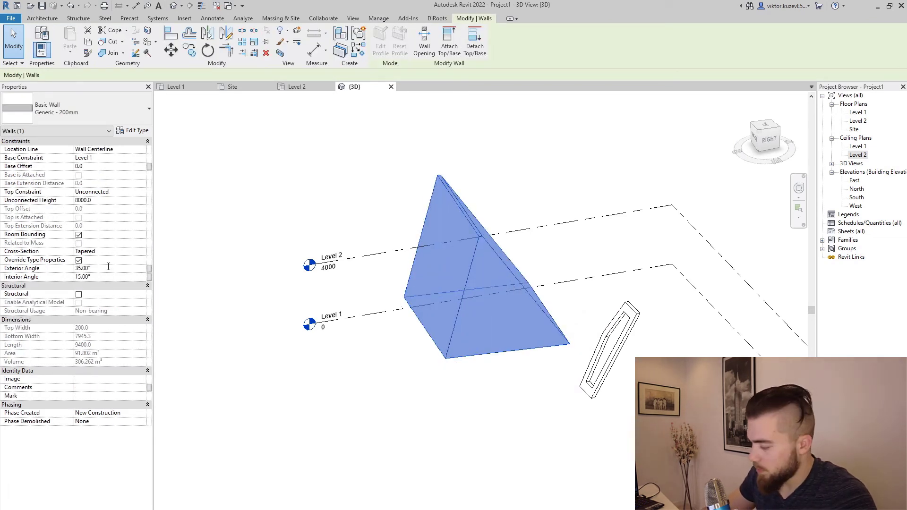
type("-")
key("Return")
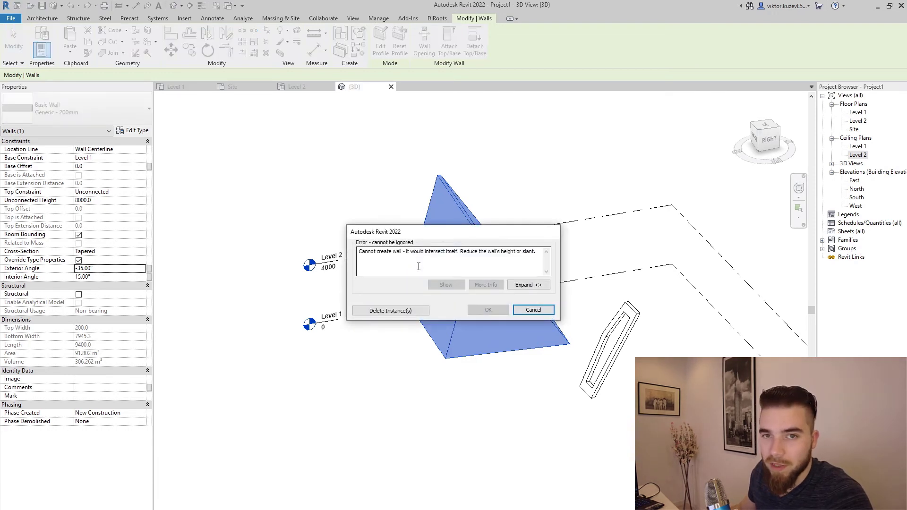
left_click(533, 309)
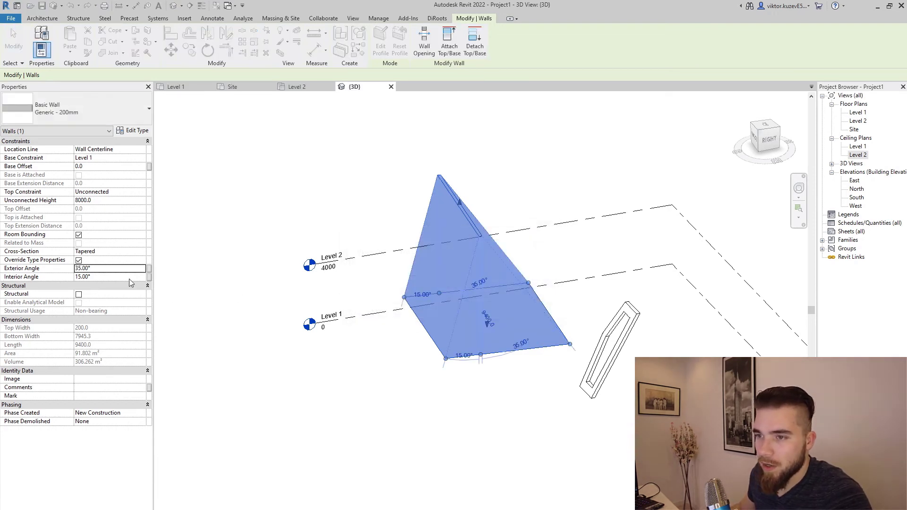
- Set the tapered wall's exterior angle to -15° and deselect the wall
left_click(115, 274)
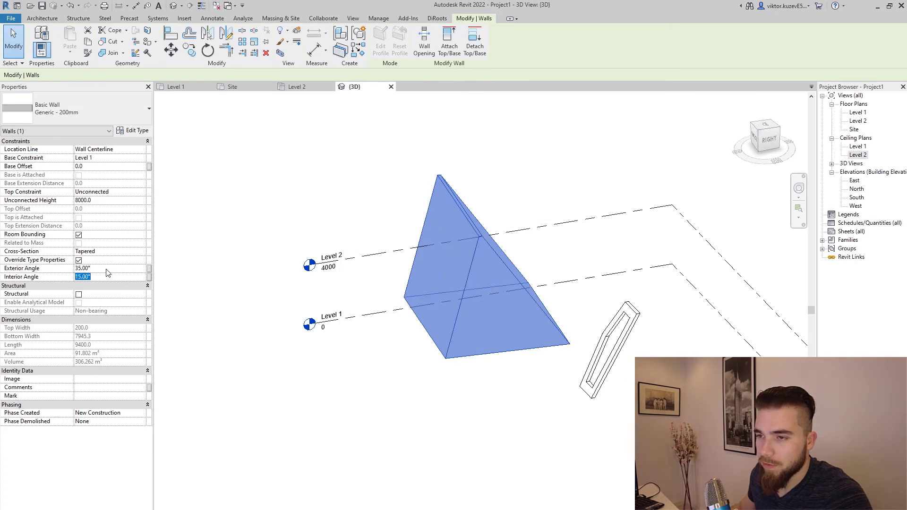
left_click(107, 269)
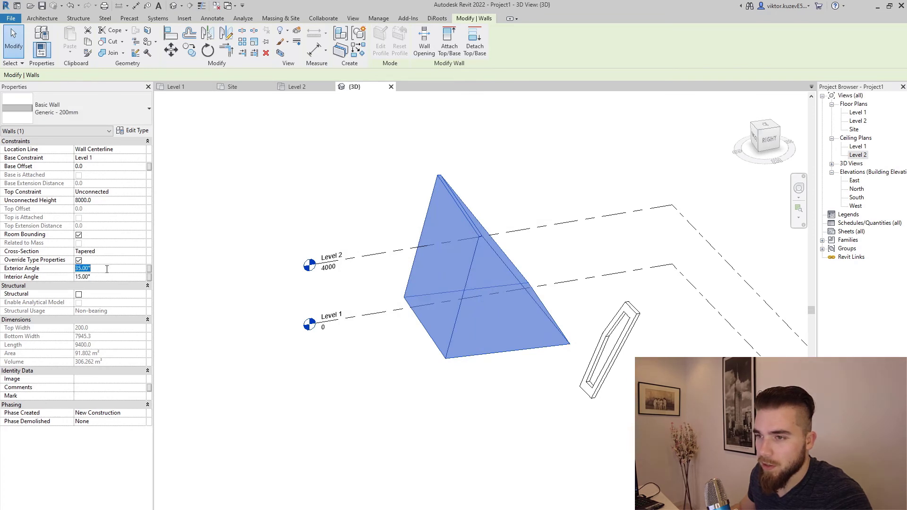
type("-")
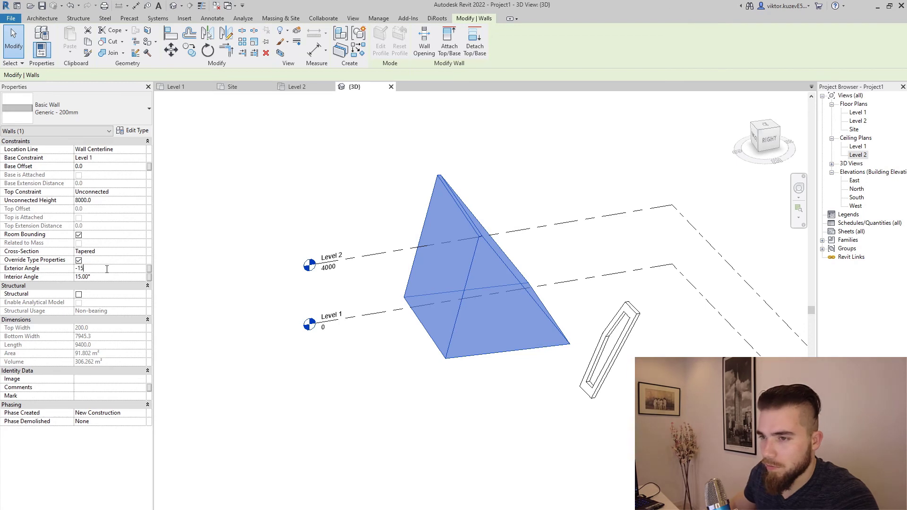
type("15")
key("Return")
left_click(494, 449)
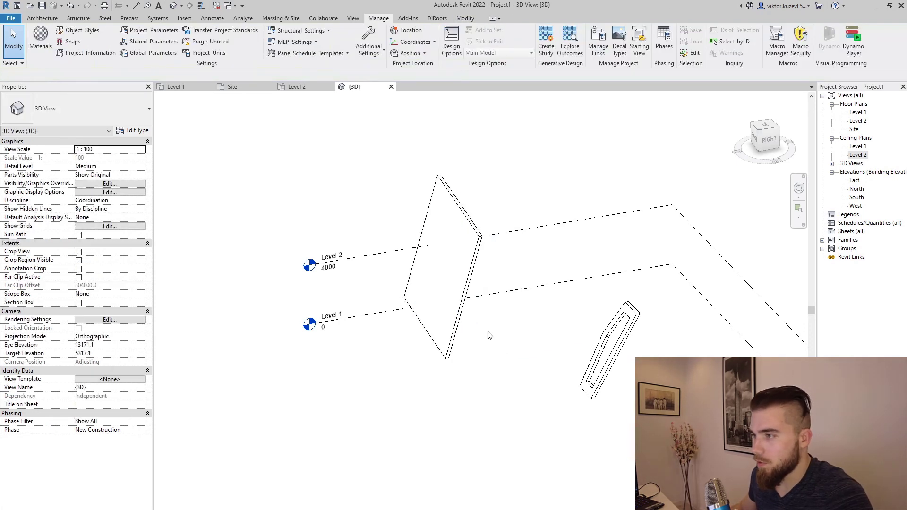
- Try to set the tapered wall's exterior angle to -20° and cancel the error message
scroll(486, 321, "up", 2)
left_click(462, 285)
middle_click_drag(484, 360, 461, 308, "shift")
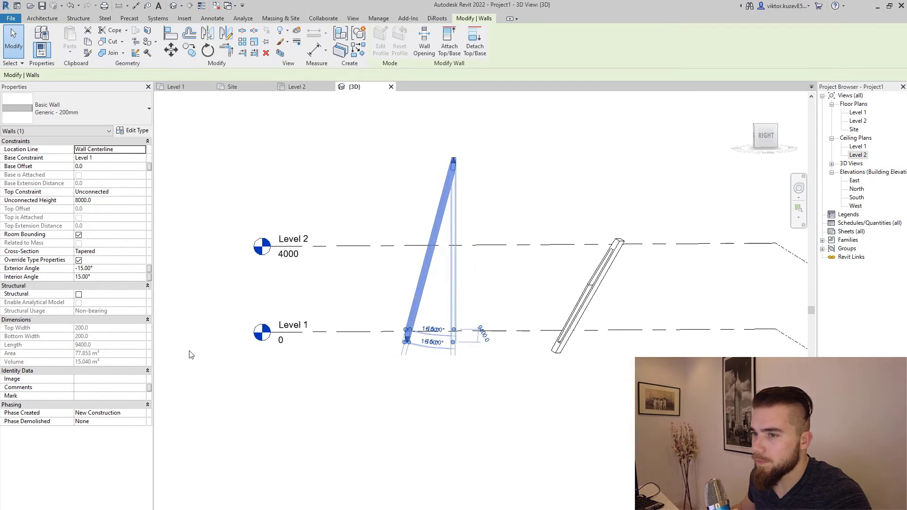
left_click(121, 267)
type("-2")
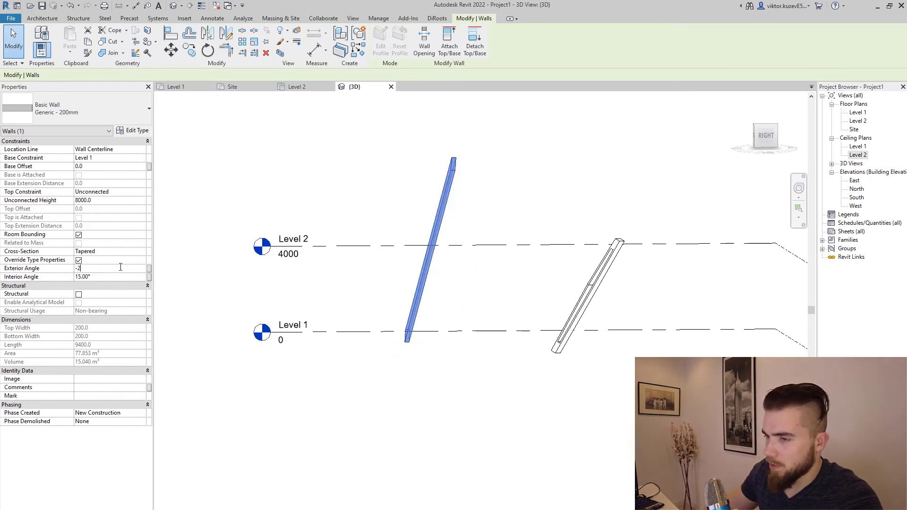
type("0")
key("Return")
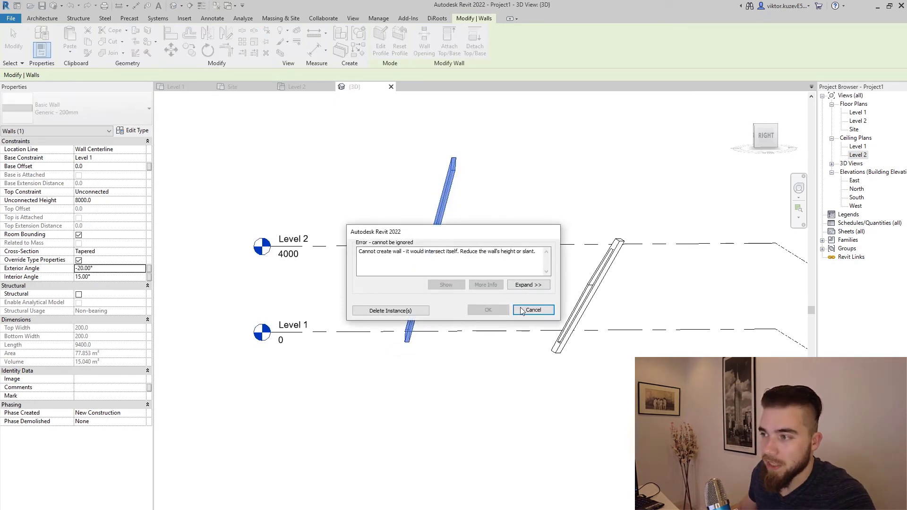
left_click(528, 310)
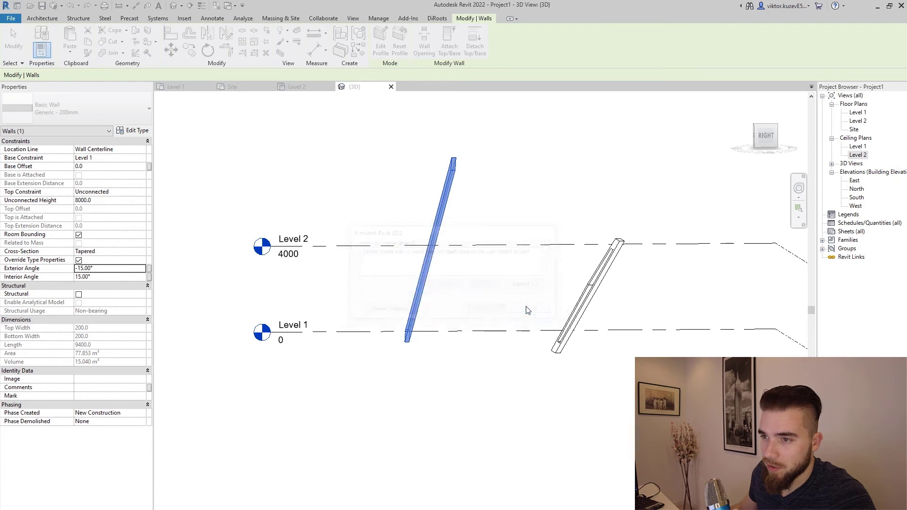
- Set the tapered wall's interior angle to 30° and deselect the wall
left_click(97, 278)
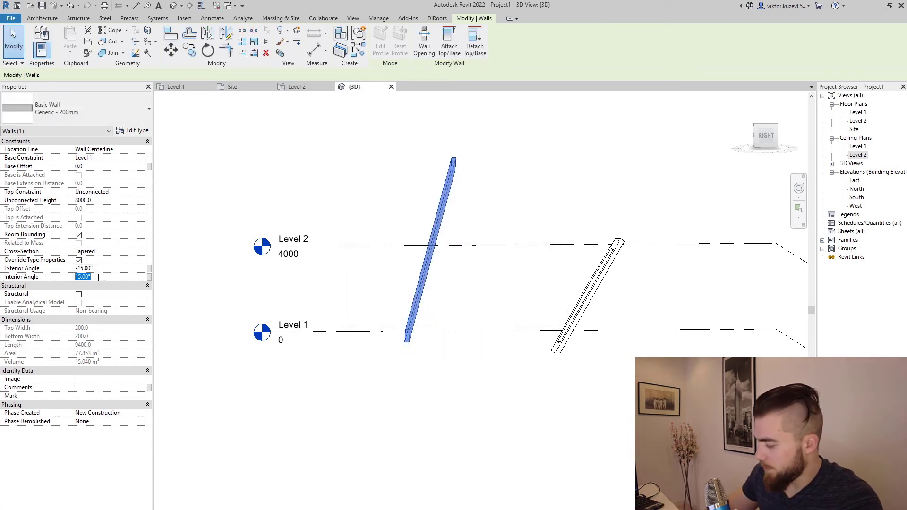
type("30")
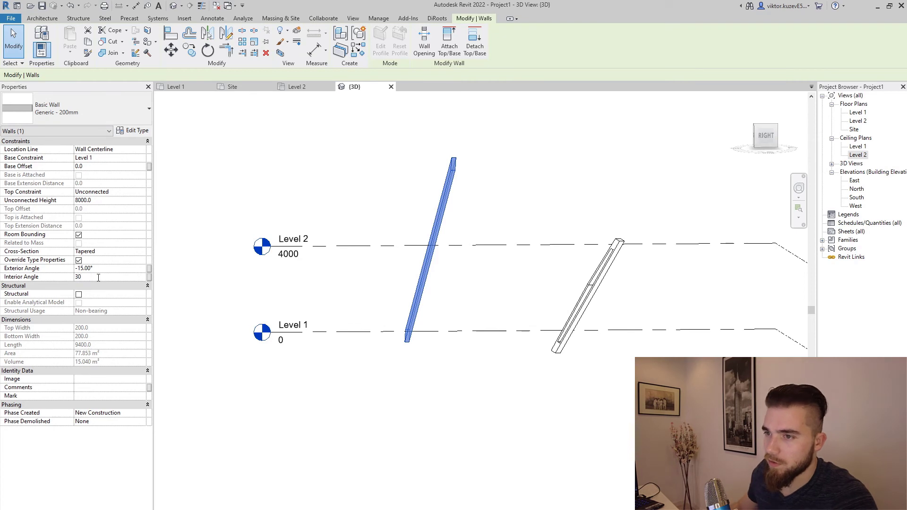
key("Return")
left_click(478, 420)
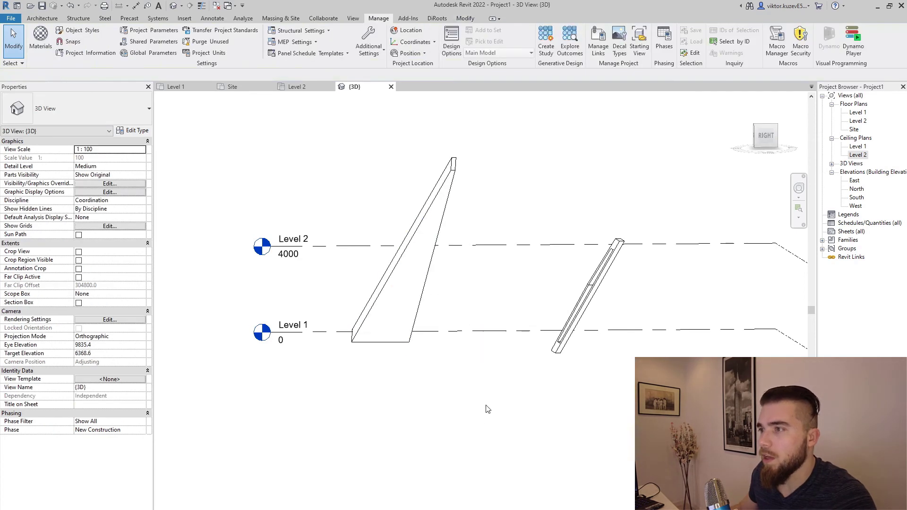
- Examine the tapered wall's sloping faces, narrow top and wide base from several sides in the 3D view
left_click(421, 319)
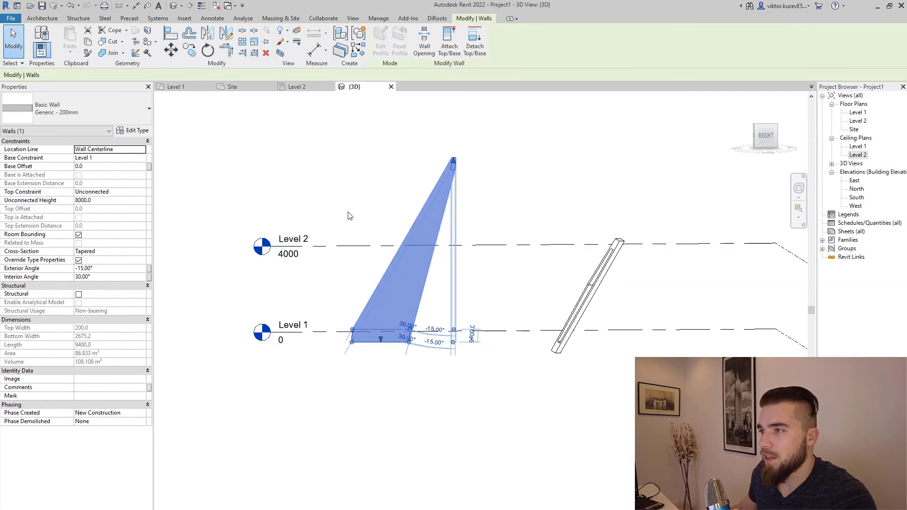
middle_click_drag(517, 464, 477, 344, "shift")
left_click(402, 401)
middle_click_drag(402, 401, 19, 392, "shift")
middle_click_drag(543, 459, 480, 433, "shift")
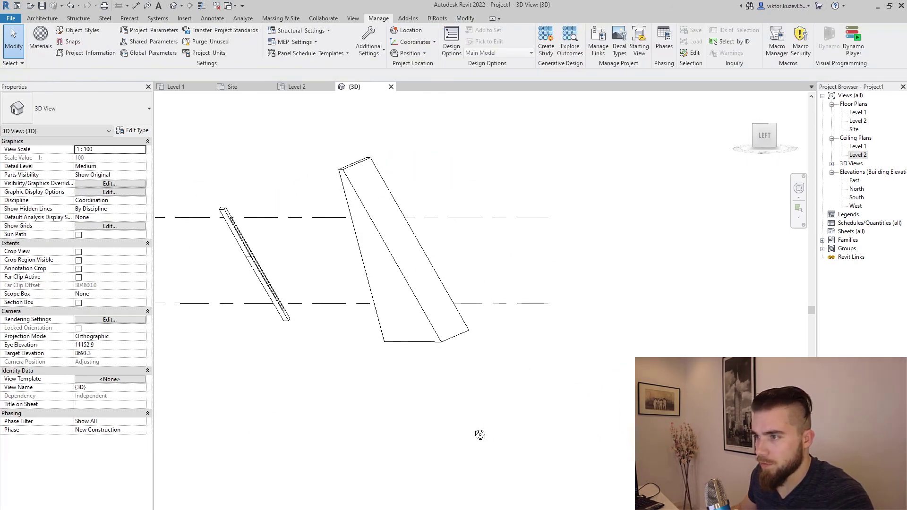
middle_click_drag(344, 289, 319, 161, "shift")
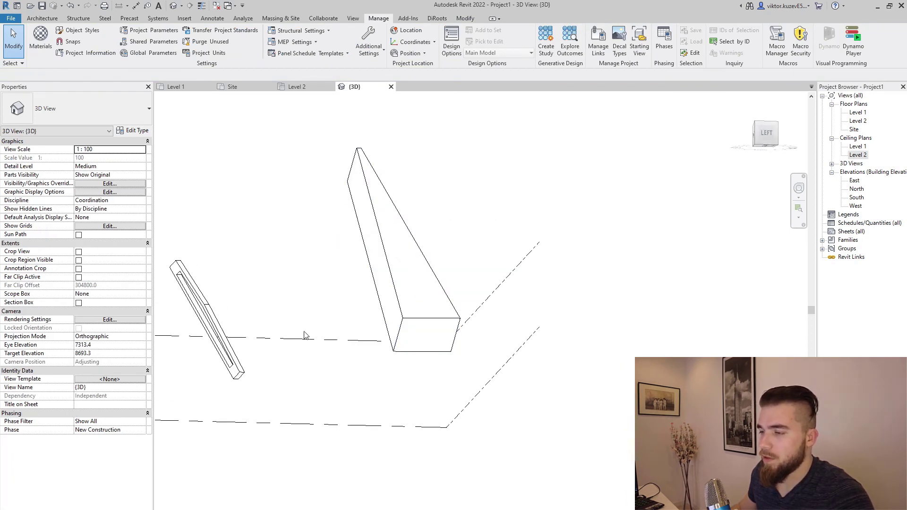
middle_click_drag(513, 376, 396, 347, "shift")
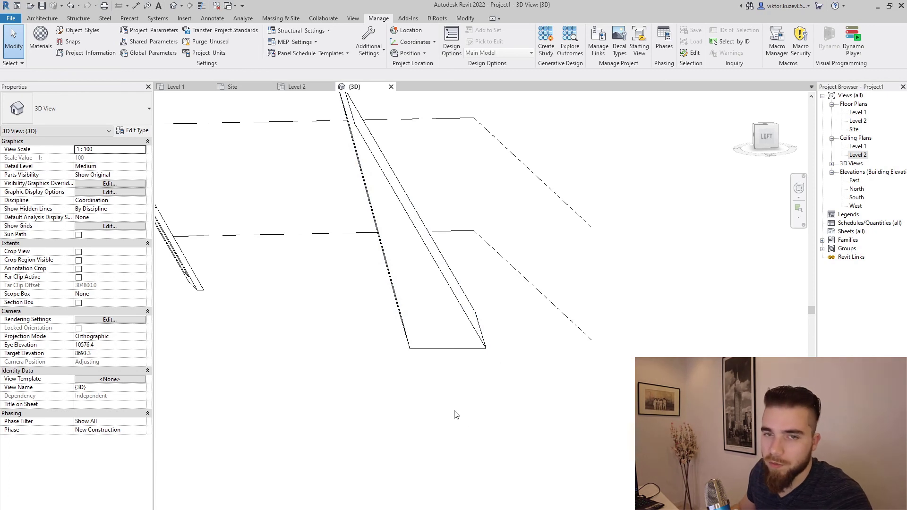
scroll(411, 298, "down", 3)
- Turn off Override Type Properties for the tapered wall so it uses the type's default angles
left_click(414, 293)
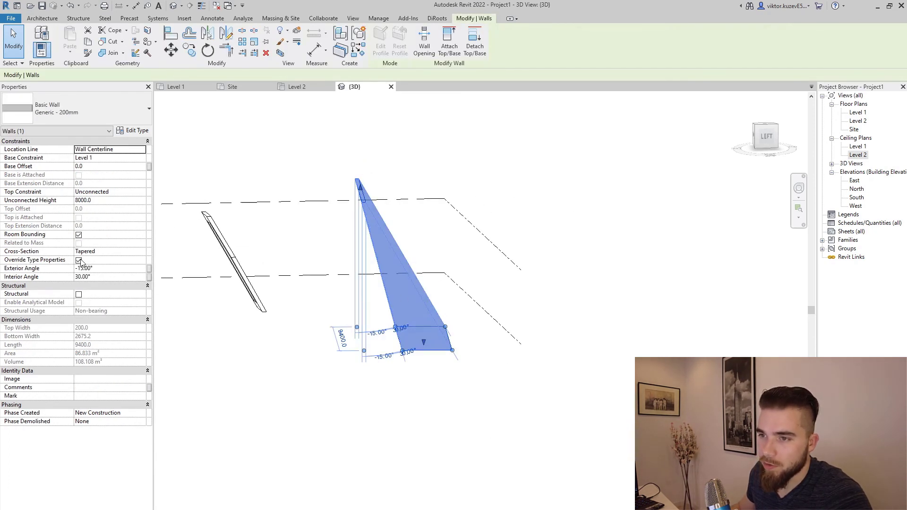
left_click(79, 260)
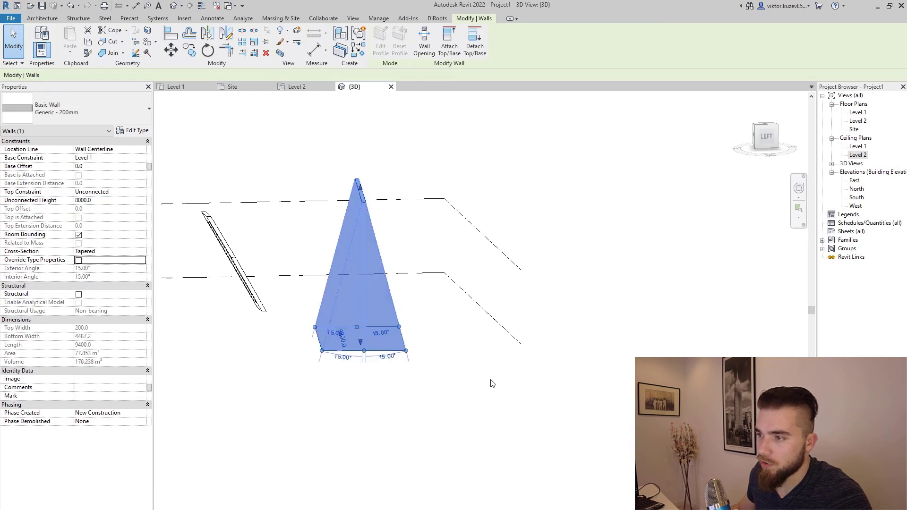
left_click(491, 383)
- Change the tapered wall's cross-section to Vertical and deselect the wall
left_click(403, 312)
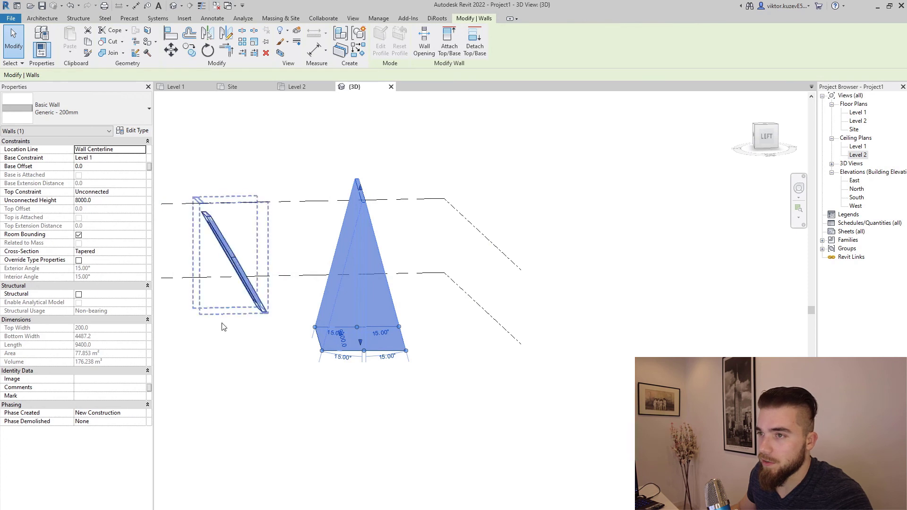
left_click(141, 255)
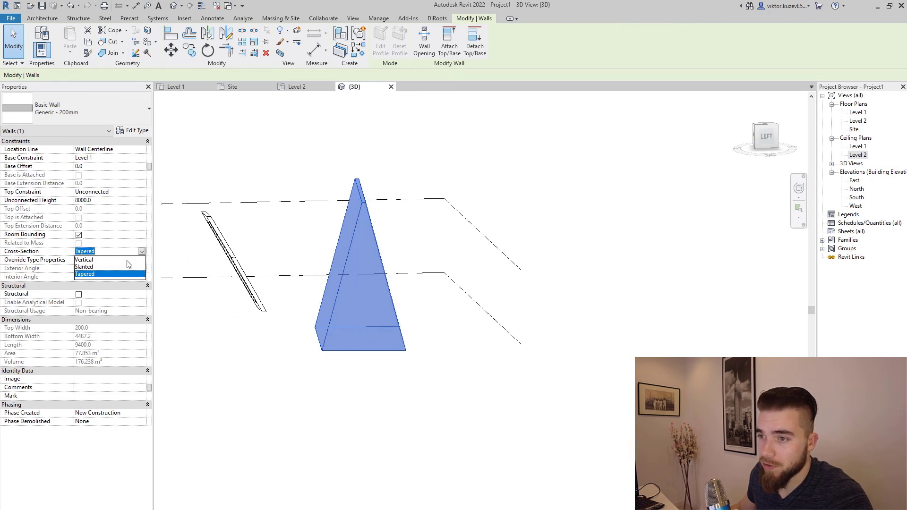
left_click(126, 260)
left_click(364, 449)
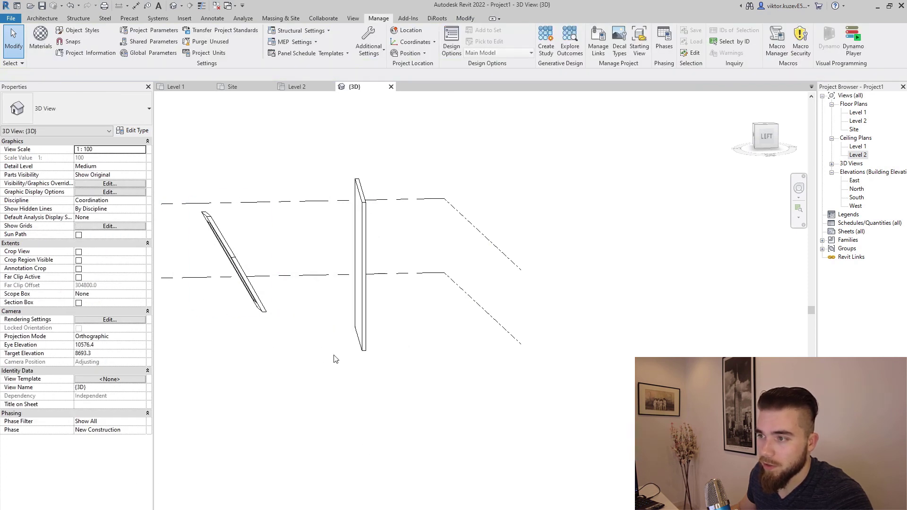
- Review the default exterior and interior angles and the Width Measured At setting in the vertical wall's type properties
left_click(359, 313)
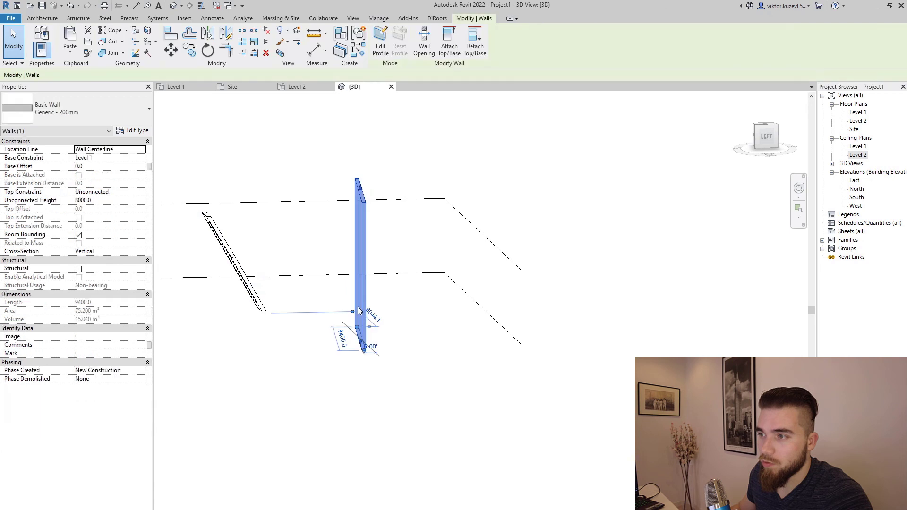
left_click(135, 132)
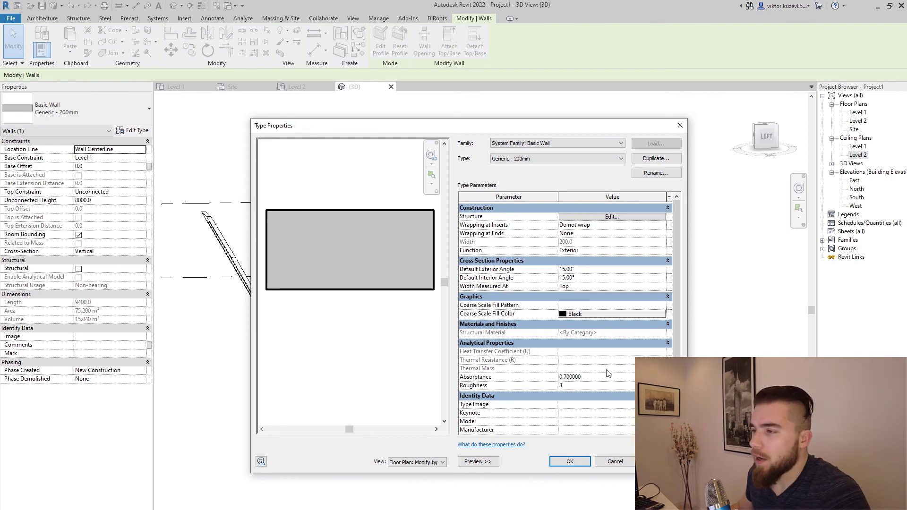
left_click(588, 462)
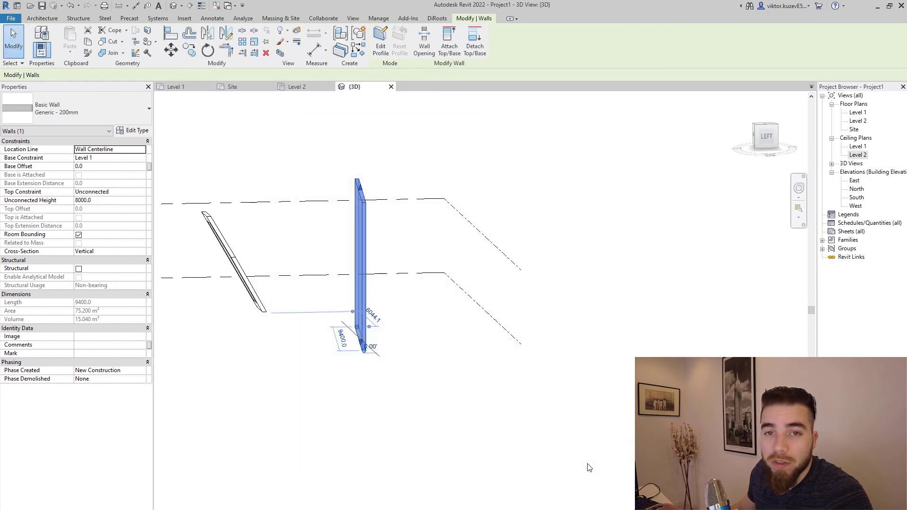